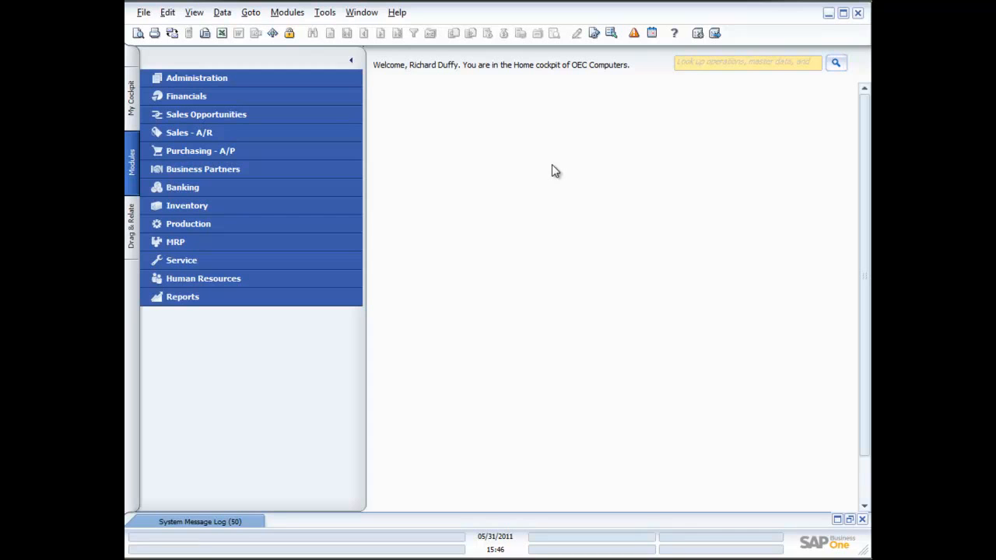
# Step: Open the MRP forecasts and start a new forecast record
pyautogui.click(183, 243)
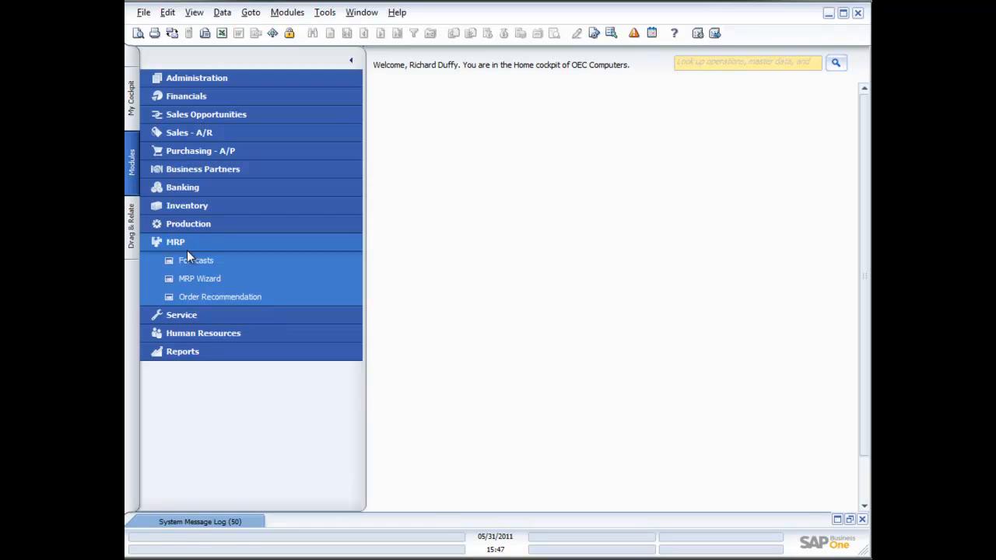
pyautogui.click(195, 260)
pyautogui.moveTo(530, 220); pyautogui.dragTo(480, 134)
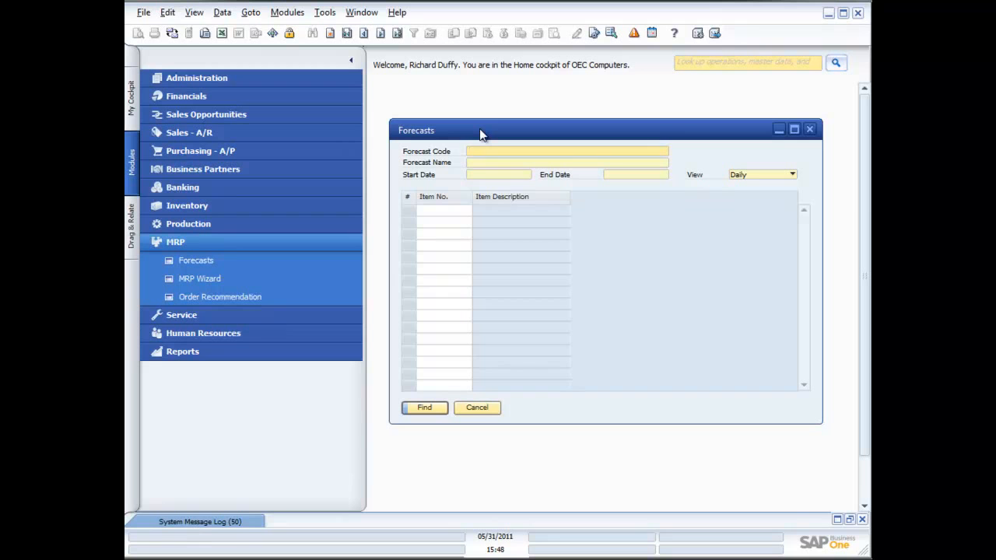
pyautogui.click(330, 34)
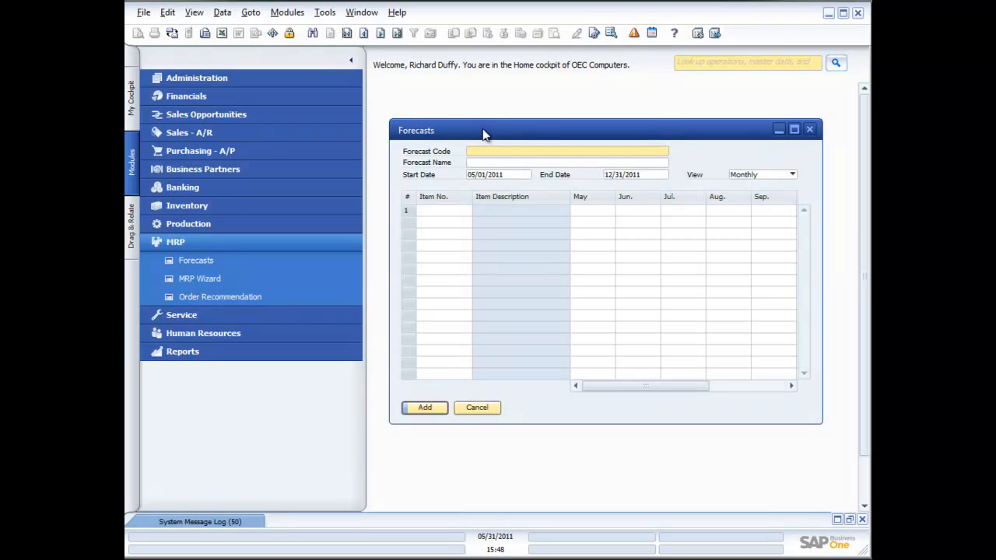
# Step: Enter Q4XMAS as the forecast code and 4th Quarter Forecast as the forecast name
pyautogui.click(496, 150)
pyautogui.write('Q4XMAS')
pyautogui.press('Tab')
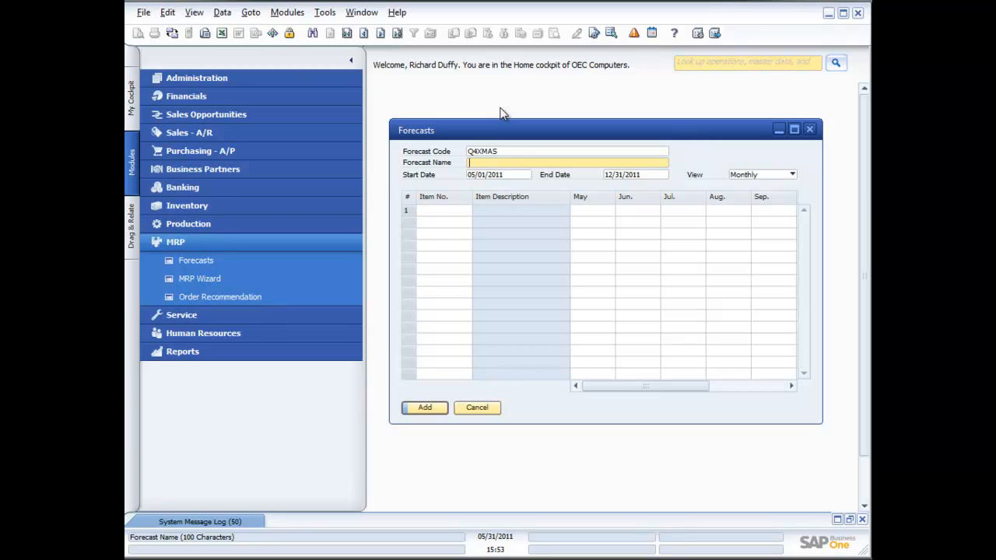
pyautogui.write('4th Quarter Forecast')
# Step: Set the forecast's start date to 10/01/2011 and its view to Monthly
pyautogui.click(507, 173)
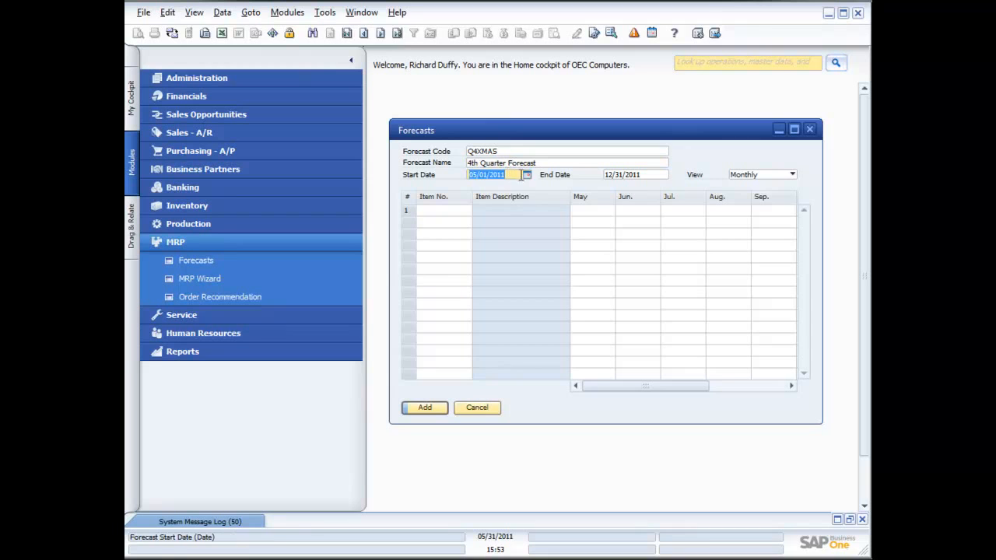
pyautogui.click(529, 175)
pyautogui.click(547, 195)
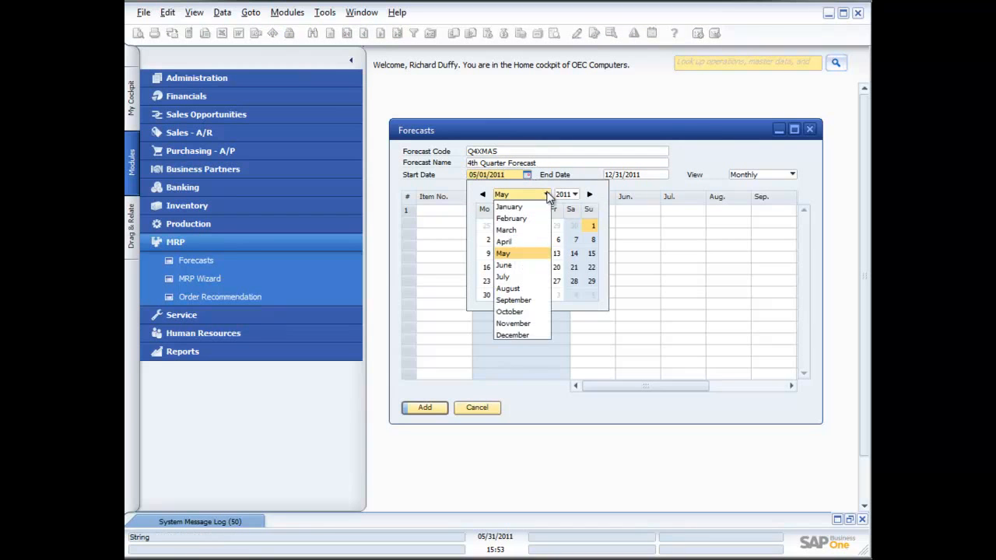
pyautogui.click(520, 312)
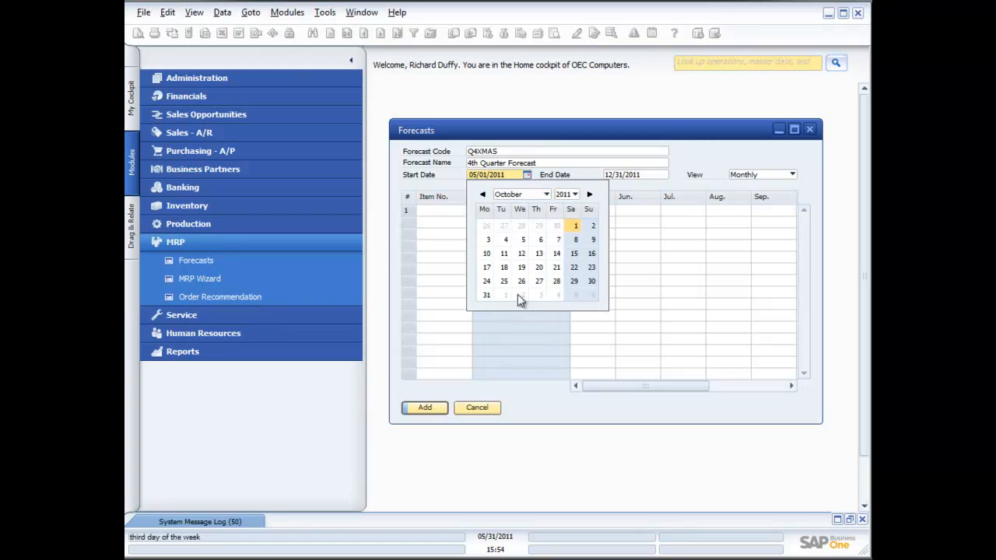
pyautogui.click(576, 227)
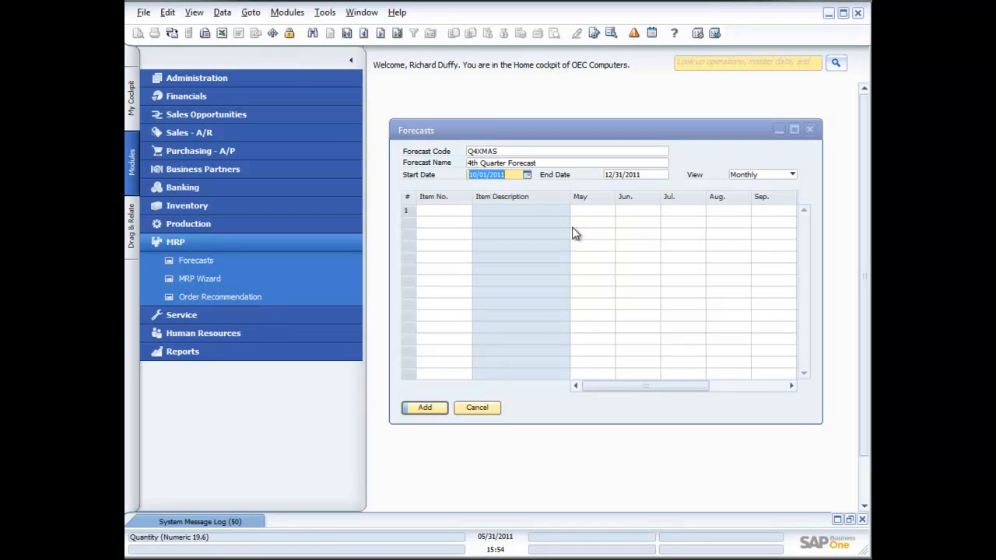
pyautogui.click(649, 176)
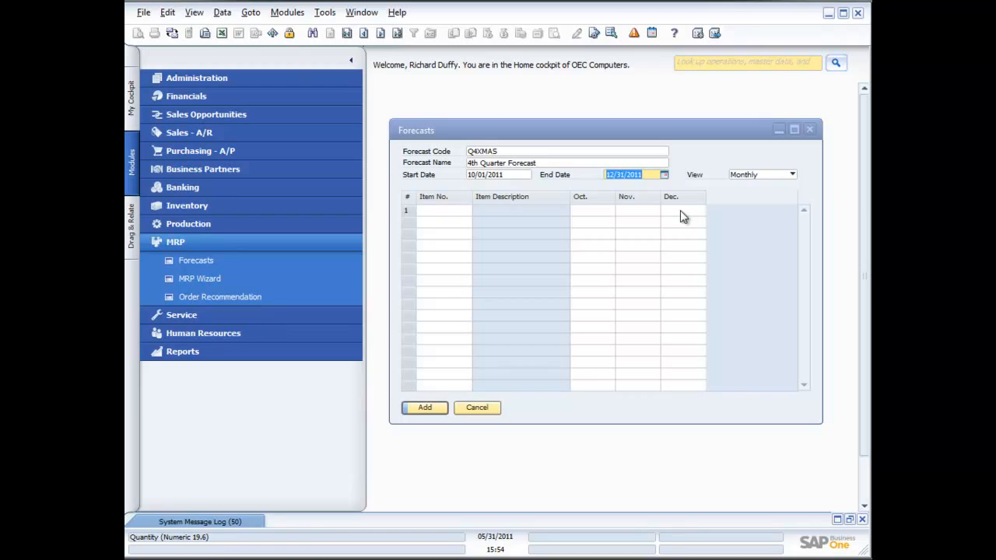
pyautogui.click(793, 176)
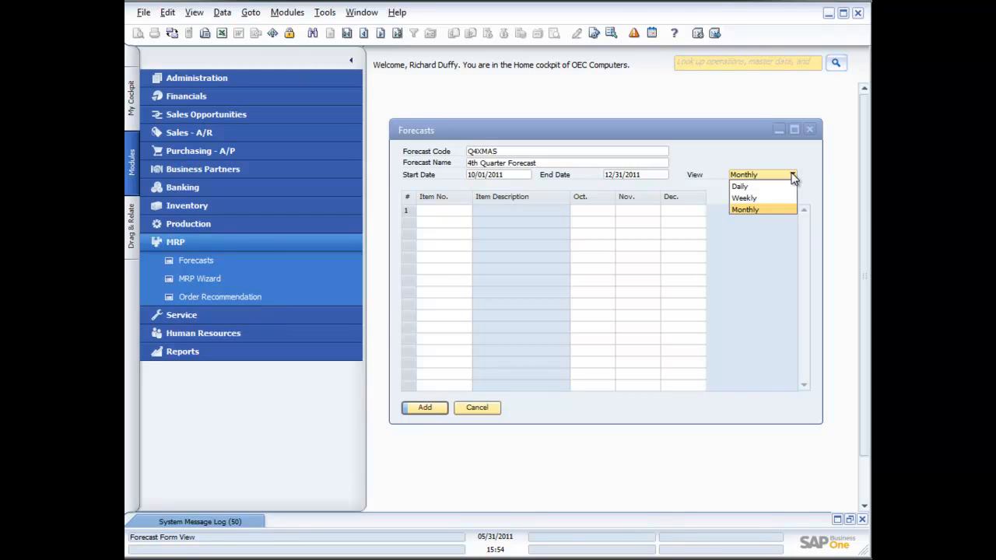
pyautogui.click(766, 208)
# Step: Add item A00001 (IBM Infoprint 1312) to the forecast with quantities 10 for October, 20 for November and 30 for December
pyautogui.click(450, 210)
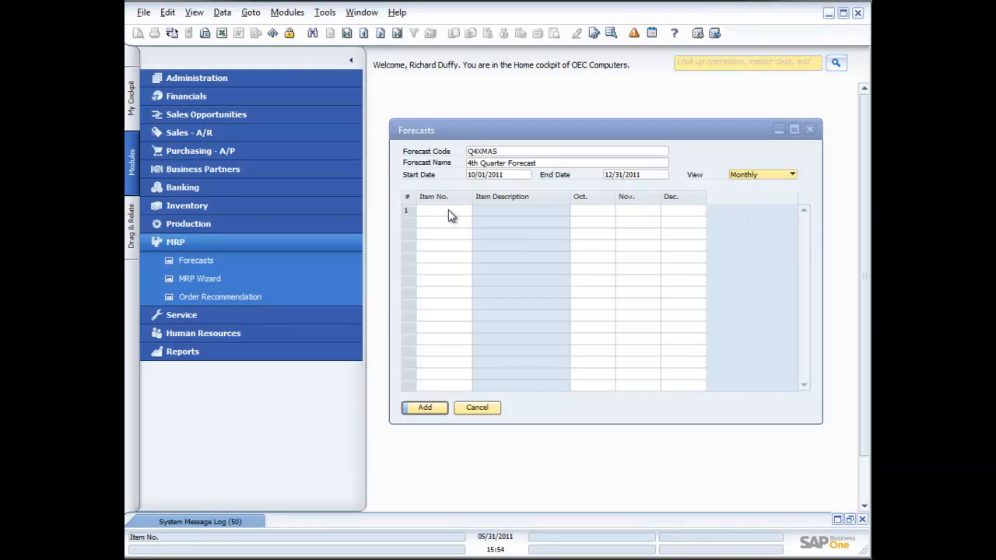
pyautogui.click(467, 211)
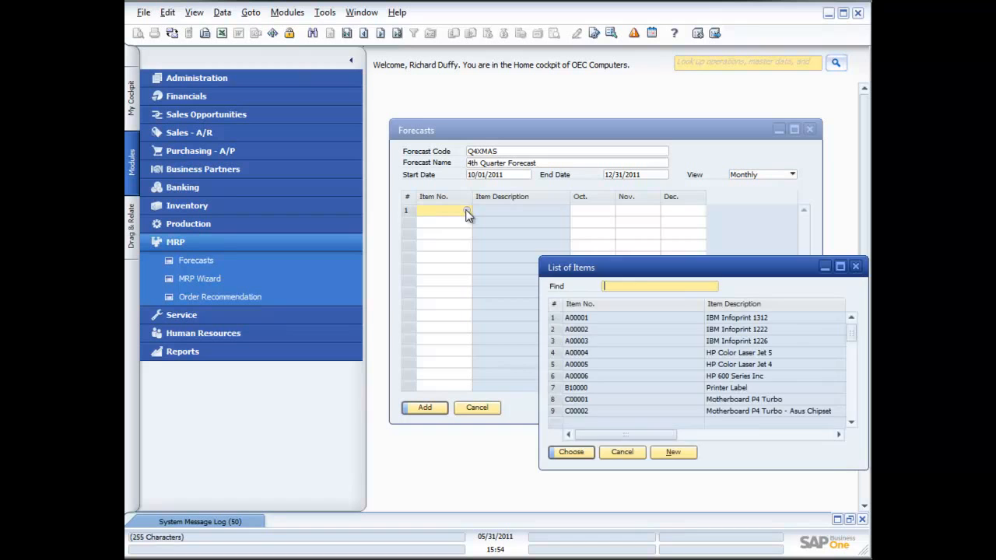
pyautogui.doubleClick(644, 317)
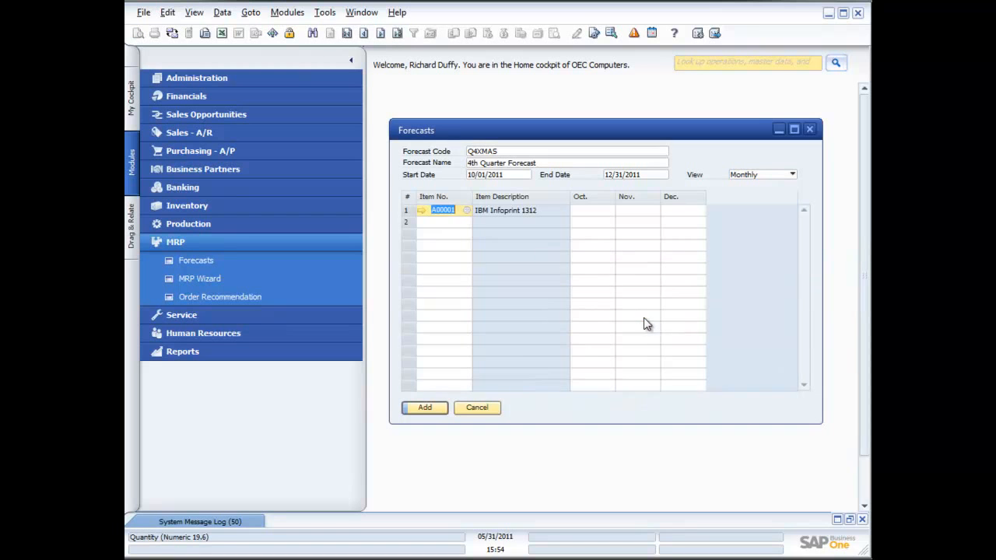
pyautogui.click(586, 215)
pyautogui.write('10')
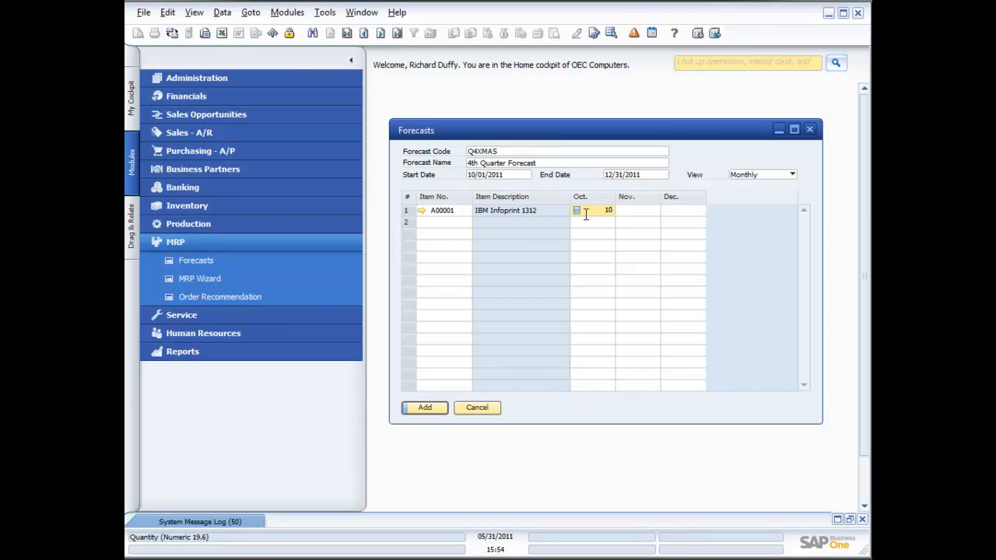
pyautogui.press('Tab')
pyautogui.write('20')
pyautogui.press('Tab')
pyautogui.write('30')
pyautogui.press('Tab')
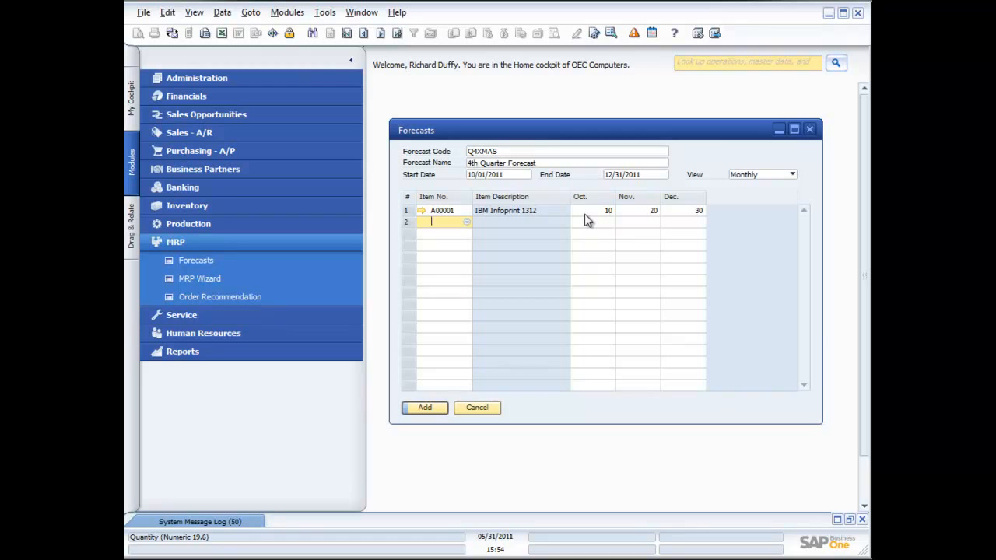
# Step: Add item A00002 with quantities 10, 20 and 30 for October, November and December, and save and close the forecast
pyautogui.click(467, 222)
pyautogui.doubleClick(596, 329)
pyautogui.click(585, 222)
pyautogui.write('10')
pyautogui.press('Tab')
pyautogui.write('20')
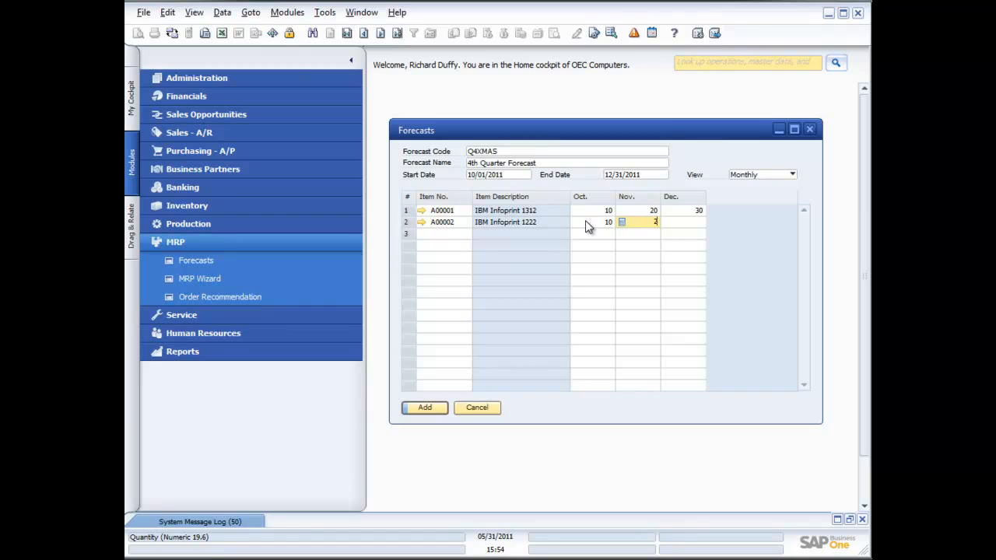
pyautogui.press('Tab')
pyautogui.write('30')
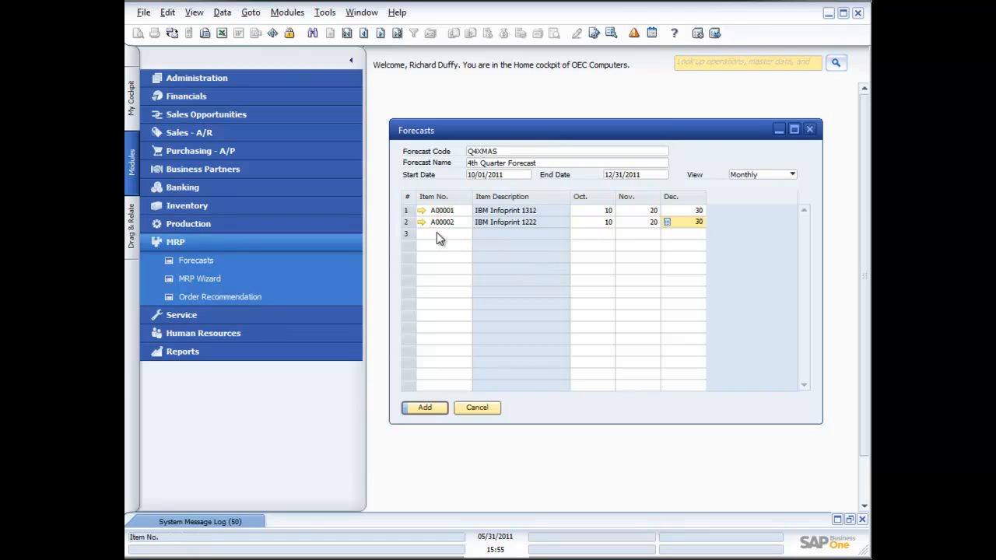
pyautogui.click(434, 409)
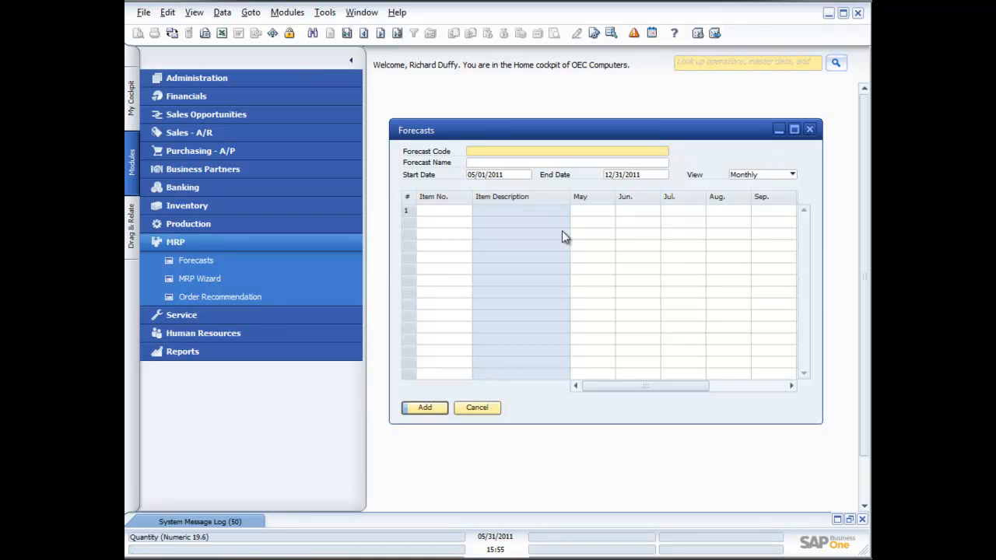
pyautogui.click(810, 129)
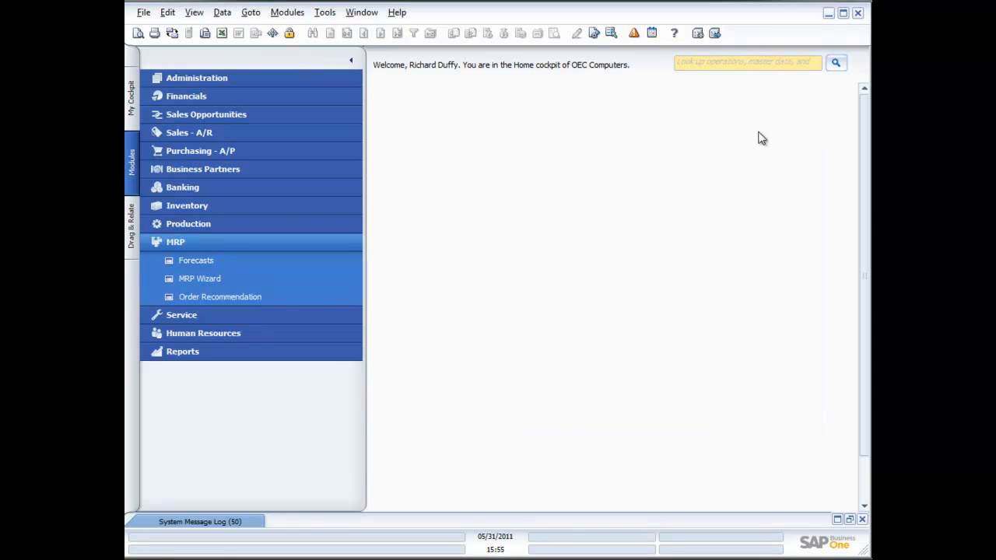
# Step: Start the MRP Wizard and create a new scenario named Xmas Forecast Scenario, continuing to the scenario details
pyautogui.click(187, 279)
pyautogui.moveTo(542, 198); pyautogui.dragTo(508, 140)
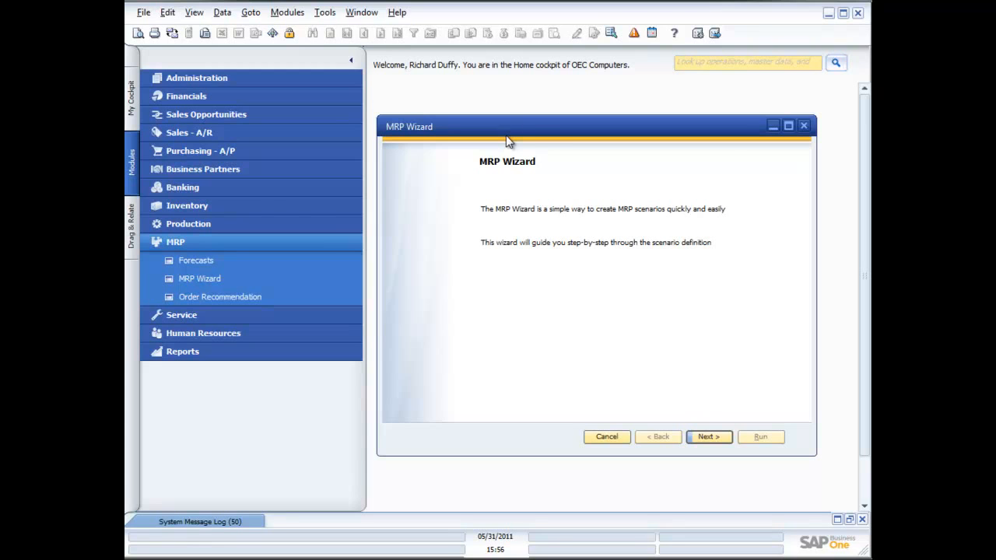
pyautogui.click(706, 437)
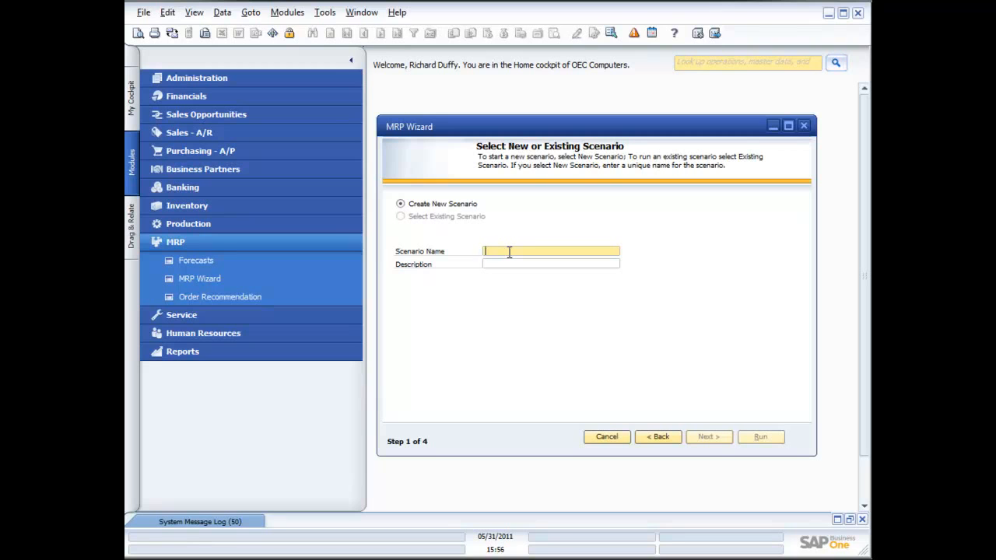
pyautogui.write('Xma')
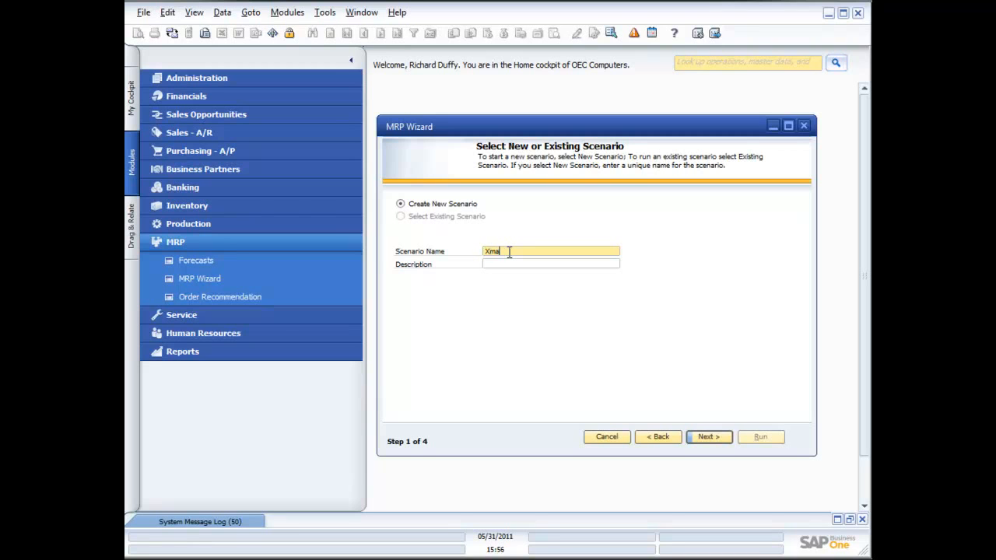
pyautogui.write('s Forecast Scenario')
pyautogui.click(537, 263)
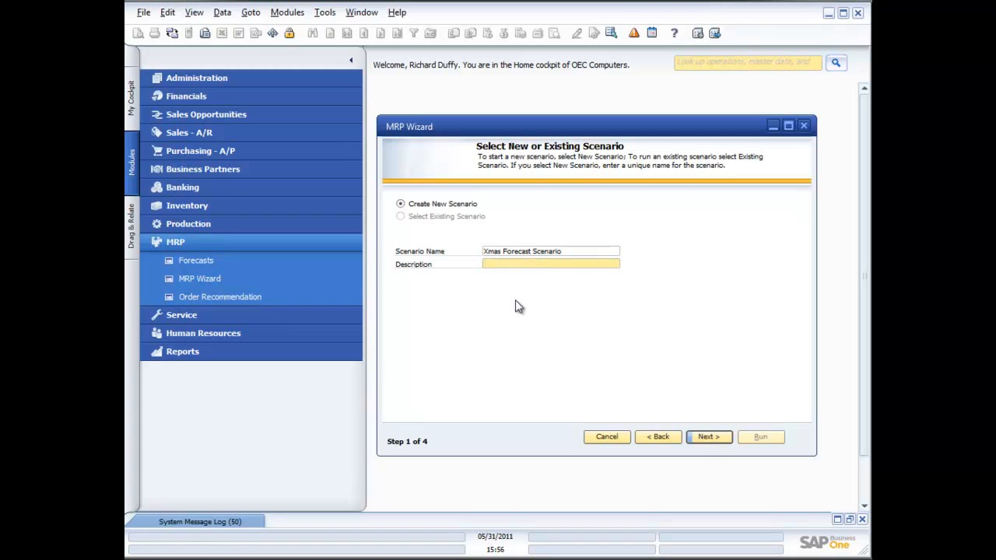
pyautogui.click(709, 439)
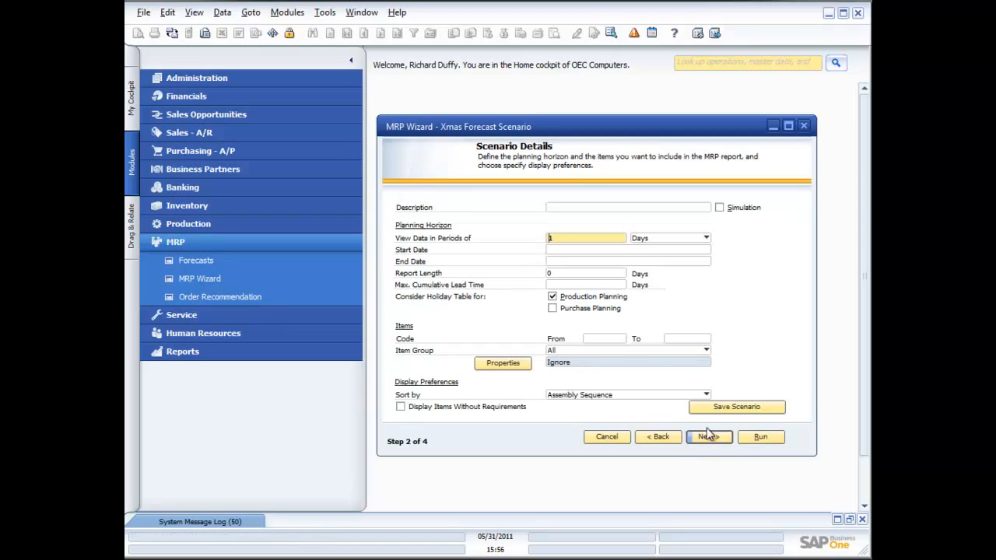
# Step: Enter Xmas Forecast Scenario as the description and mark the scenario as a simulation
pyautogui.click(572, 206)
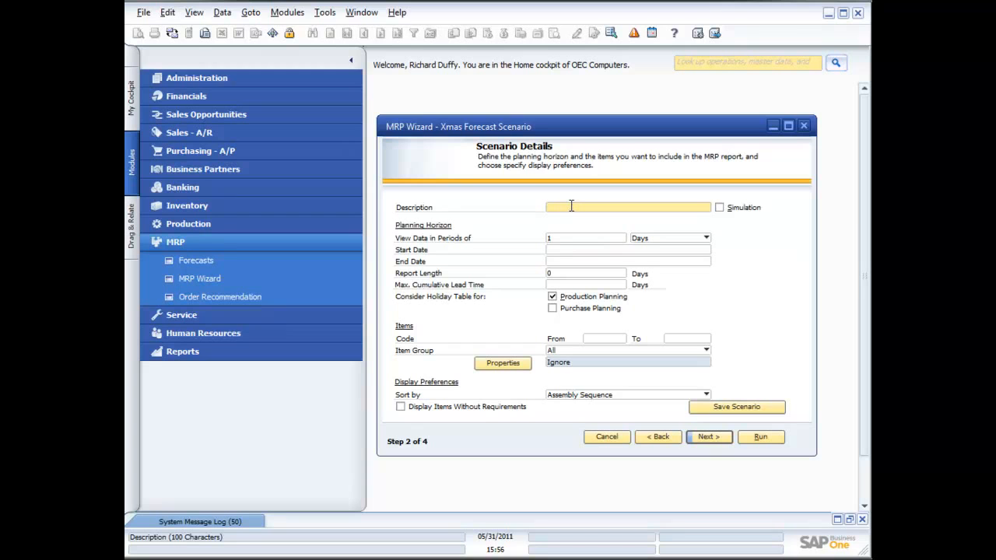
pyautogui.write('Xmas Forecast Scenario')
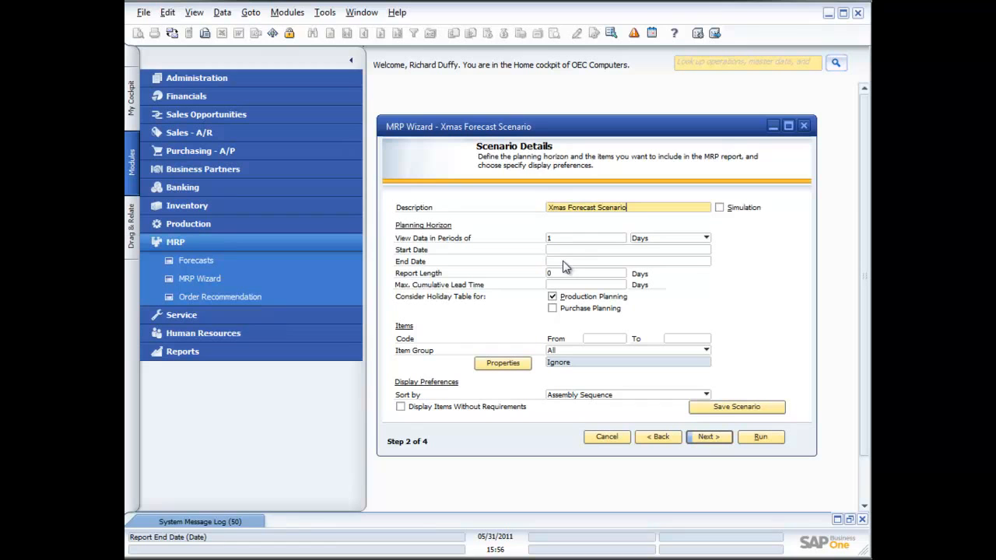
pyautogui.click(720, 209)
# Step: Set the period unit for viewing the planning horizon data to Weeks
pyautogui.click(585, 237)
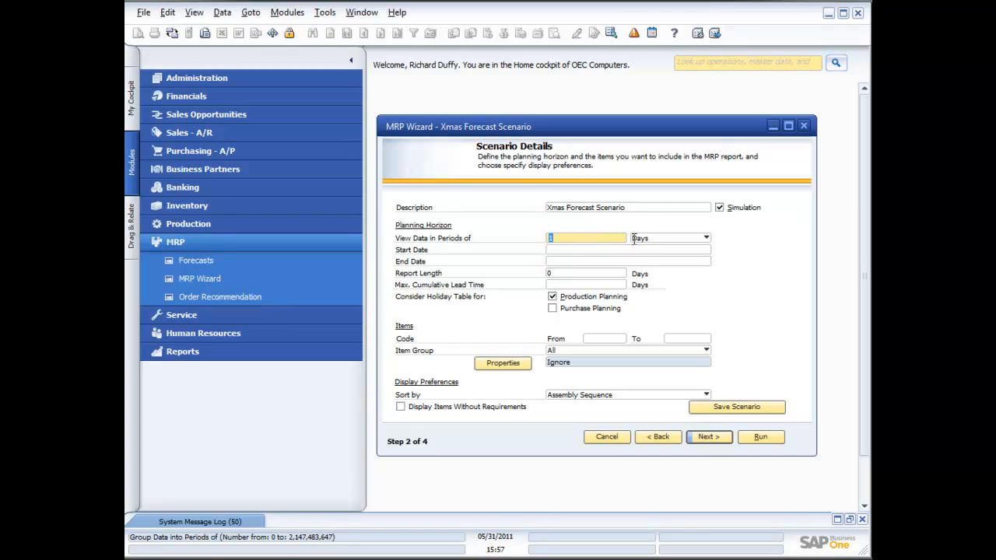
pyautogui.click(706, 237)
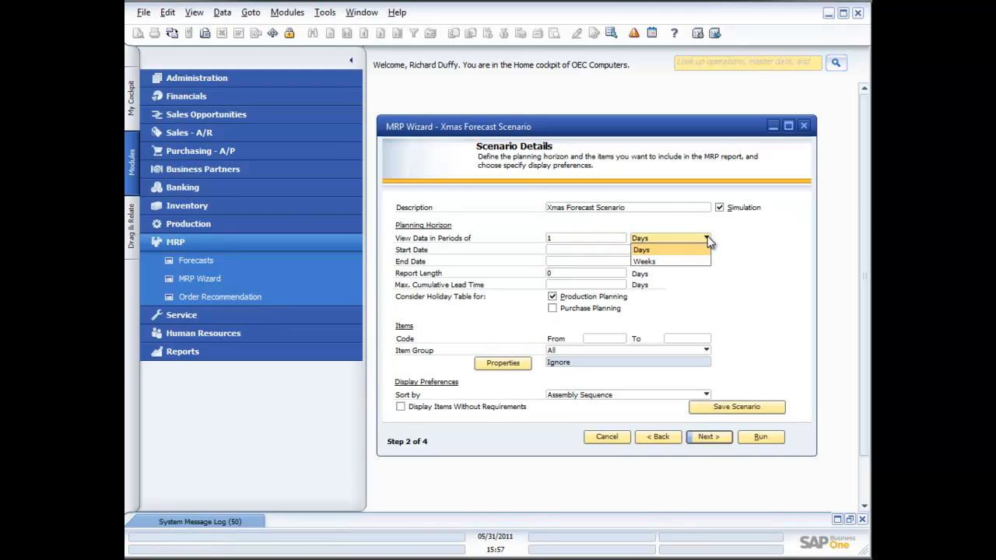
pyautogui.click(671, 264)
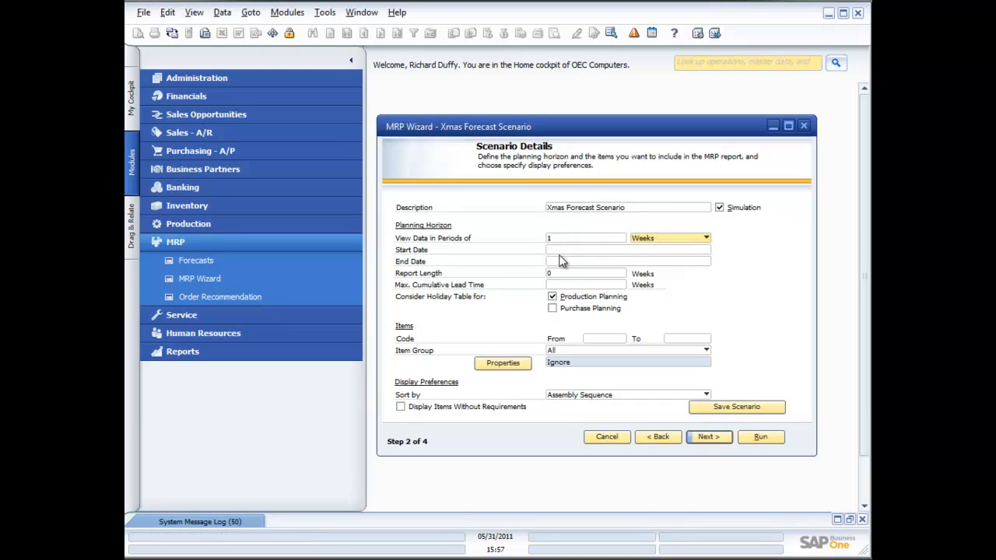
# Step: Set the planning horizon's start date to 09/26/2011
pyautogui.press('Tab')
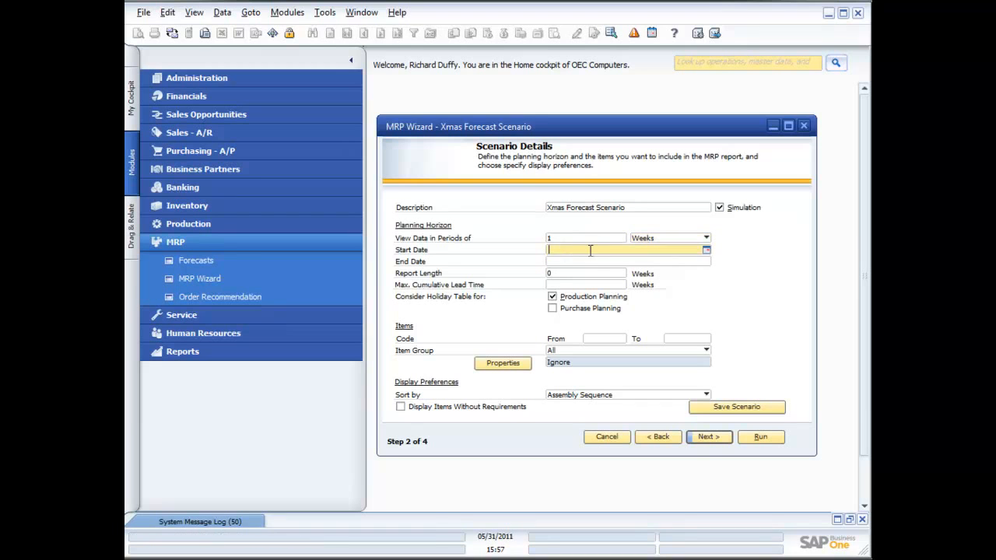
pyautogui.click(706, 250)
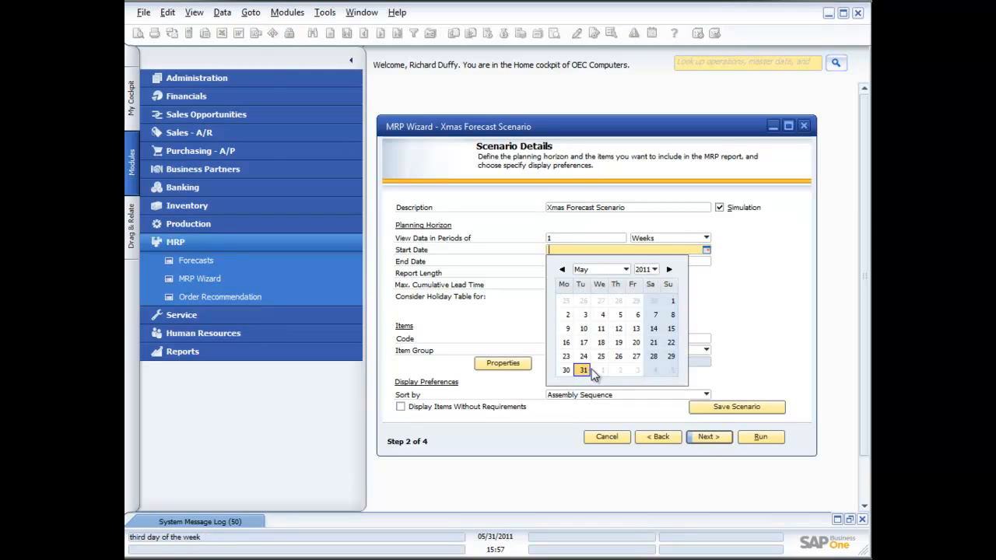
pyautogui.click(627, 270)
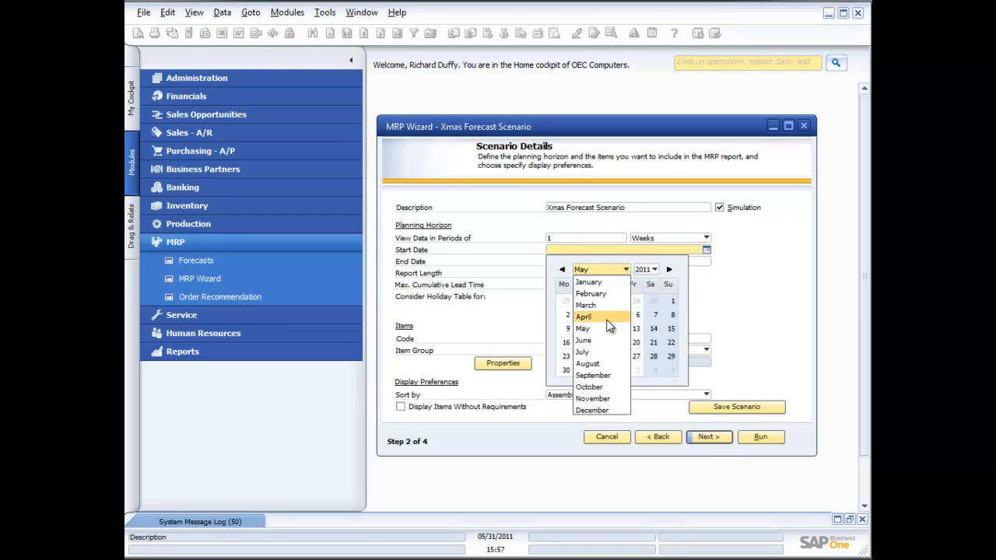
pyautogui.click(596, 392)
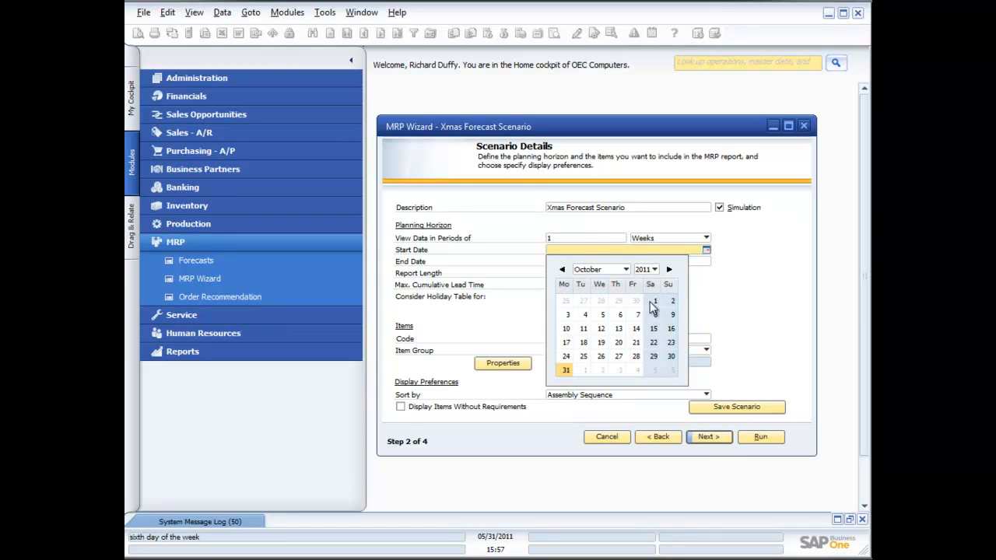
pyautogui.click(602, 301)
# Step: Set the planning horizon's end date to 12/31/2011
pyautogui.click(606, 263)
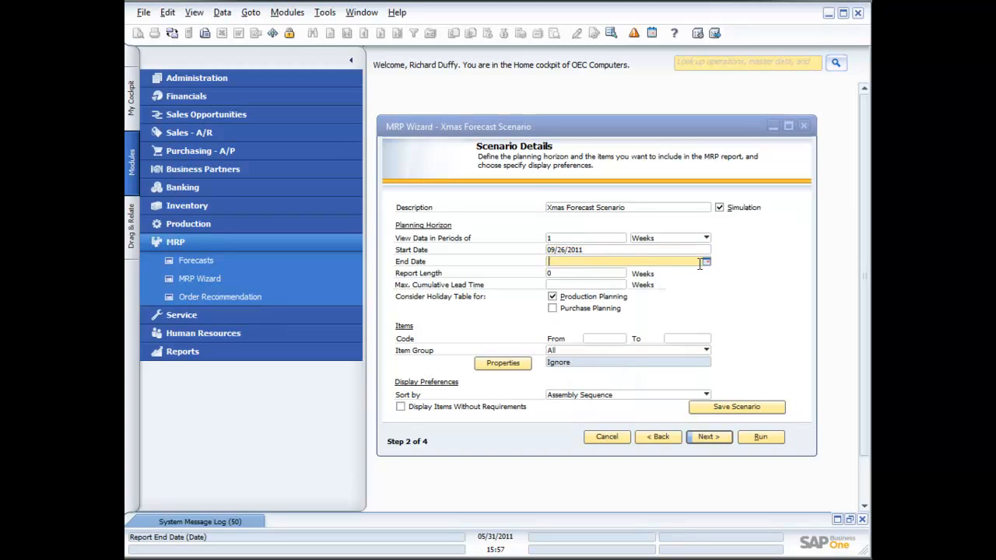
pyautogui.click(706, 262)
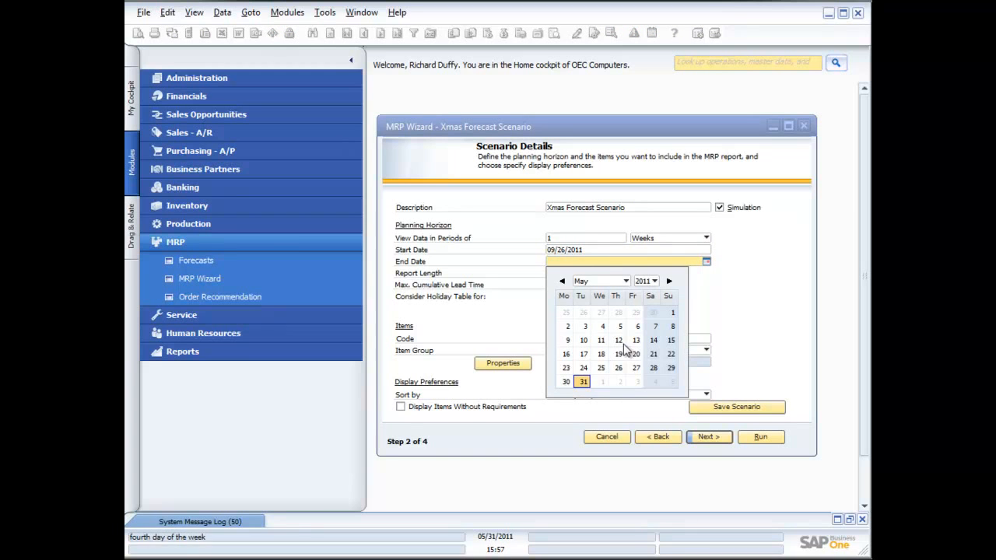
pyautogui.click(626, 281)
pyautogui.click(604, 423)
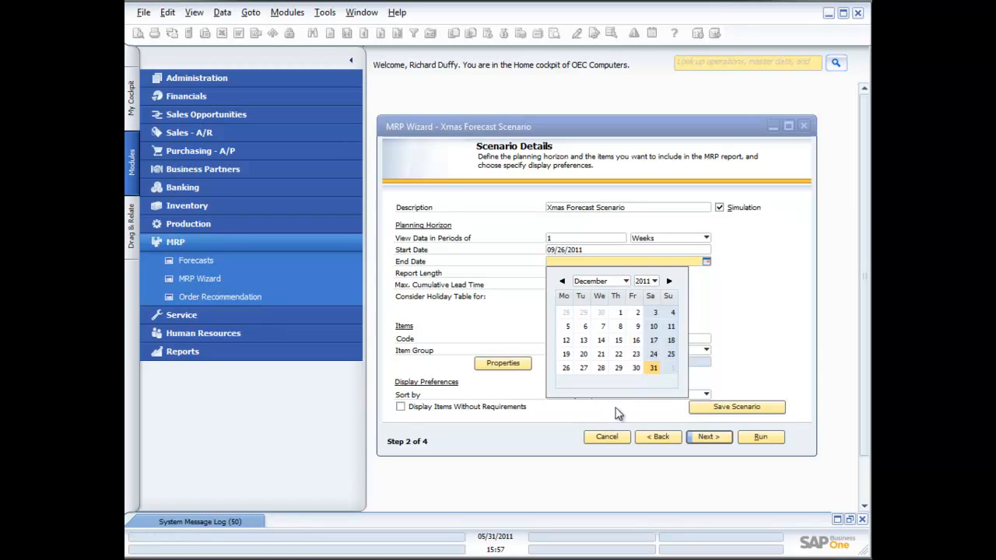
pyautogui.click(650, 367)
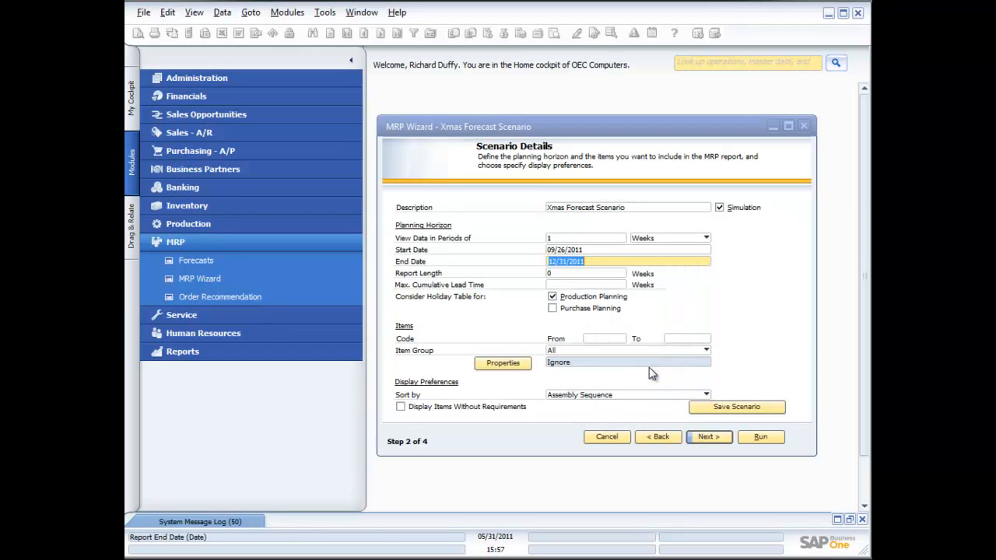
pyautogui.click(573, 274)
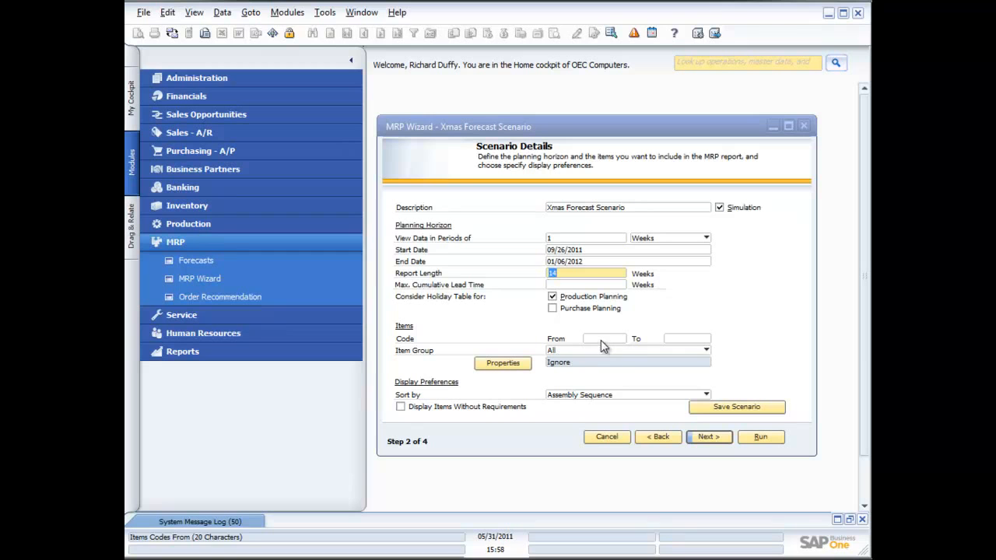
# Step: Set the scenario's display preferences to sort by Item Number
pyautogui.click(706, 395)
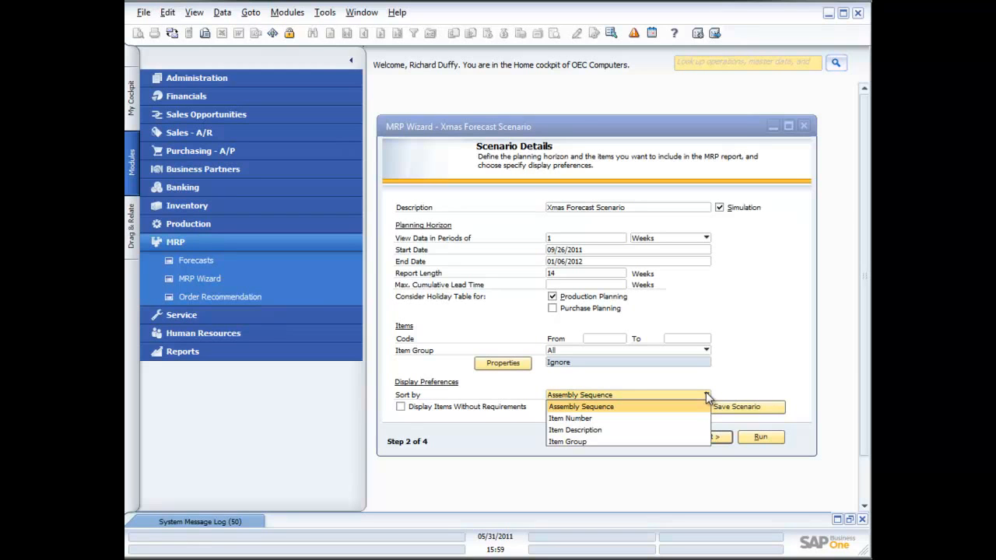
pyautogui.click(602, 420)
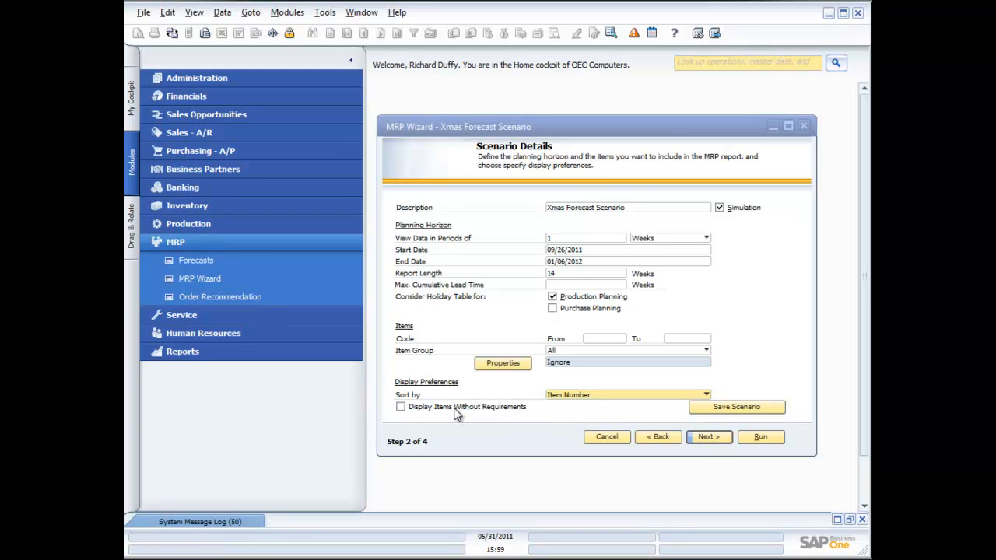
pyautogui.click(722, 414)
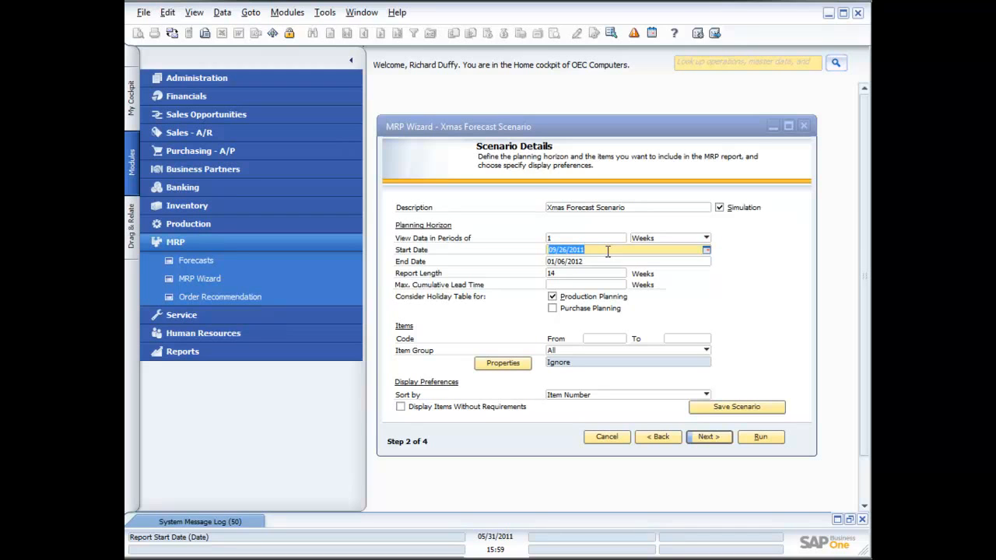
# Step: Set the planning horizon to start on the current date and end on 12/31/2011
pyautogui.write('d')
pyautogui.press('Tab')
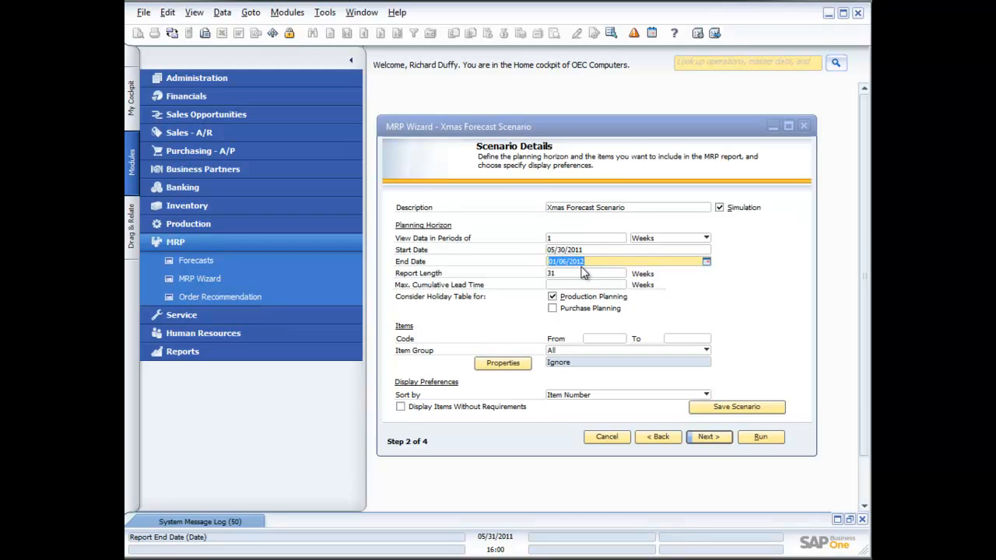
pyautogui.click(706, 262)
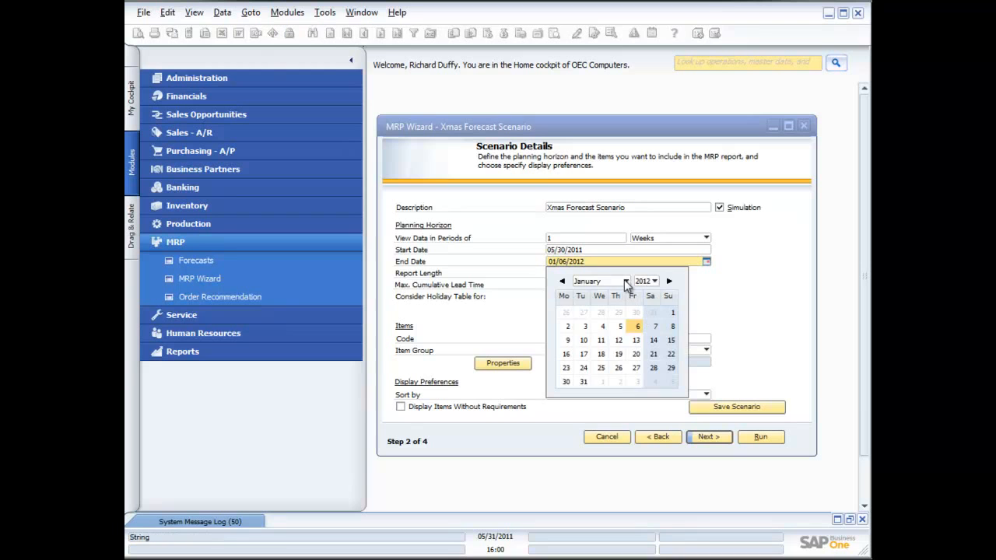
pyautogui.click(626, 281)
pyautogui.click(599, 422)
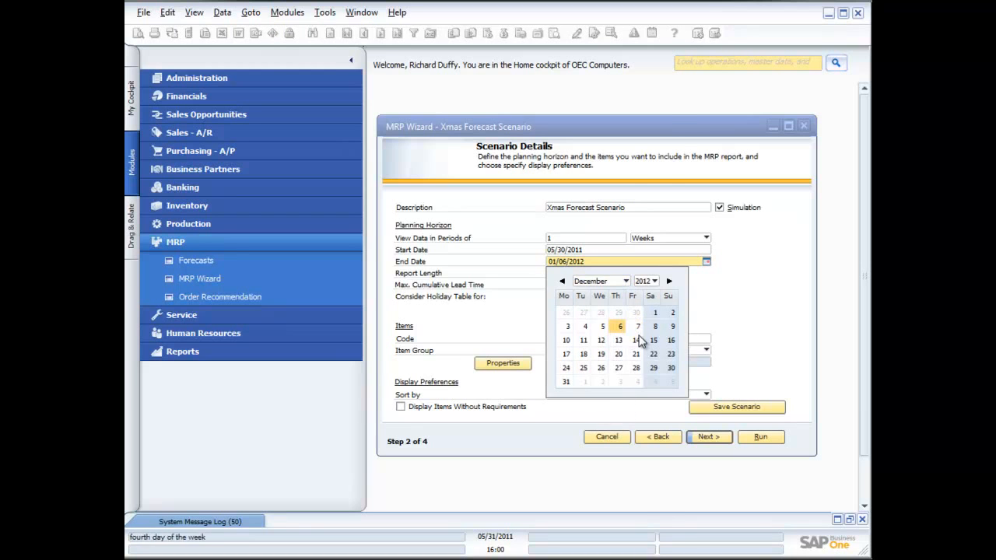
pyautogui.click(655, 281)
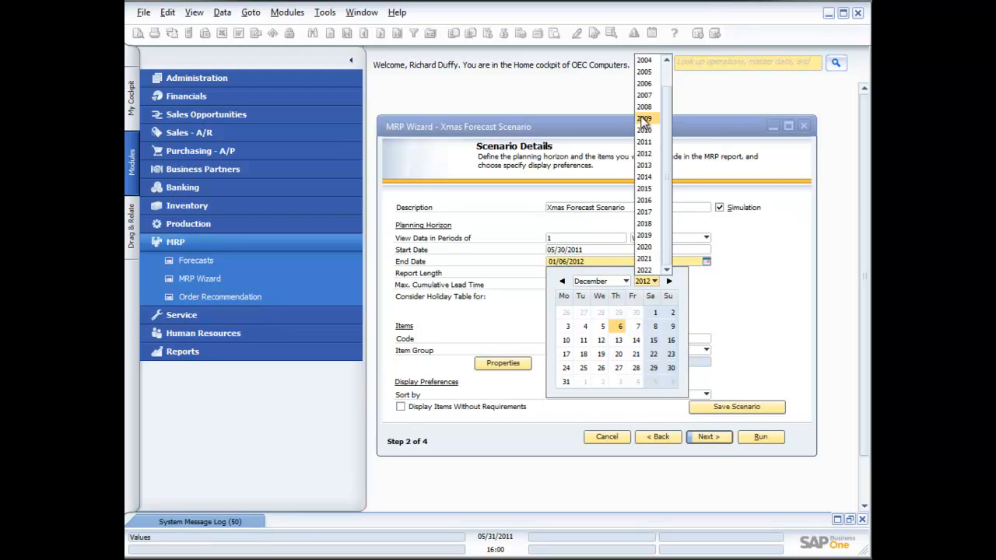
pyautogui.click(645, 142)
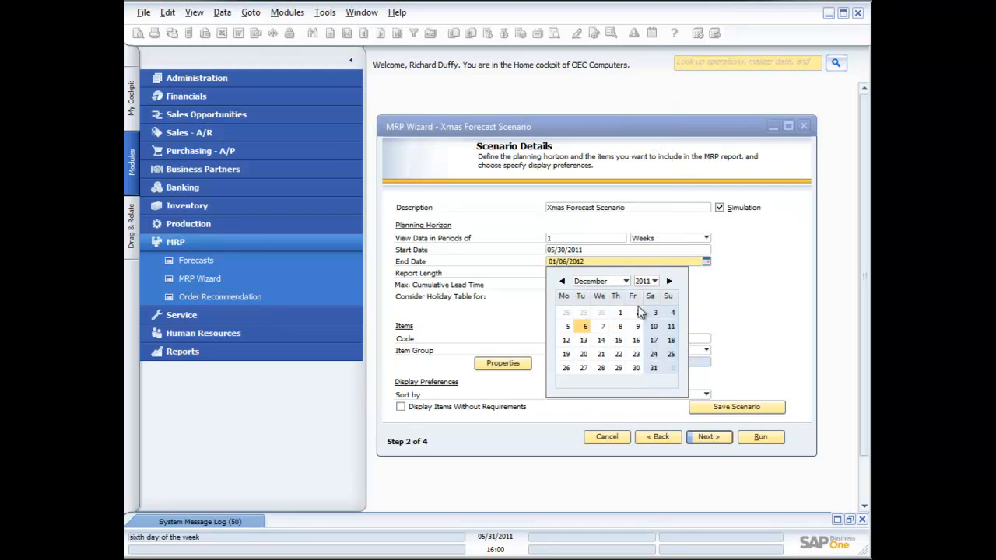
pyautogui.click(654, 368)
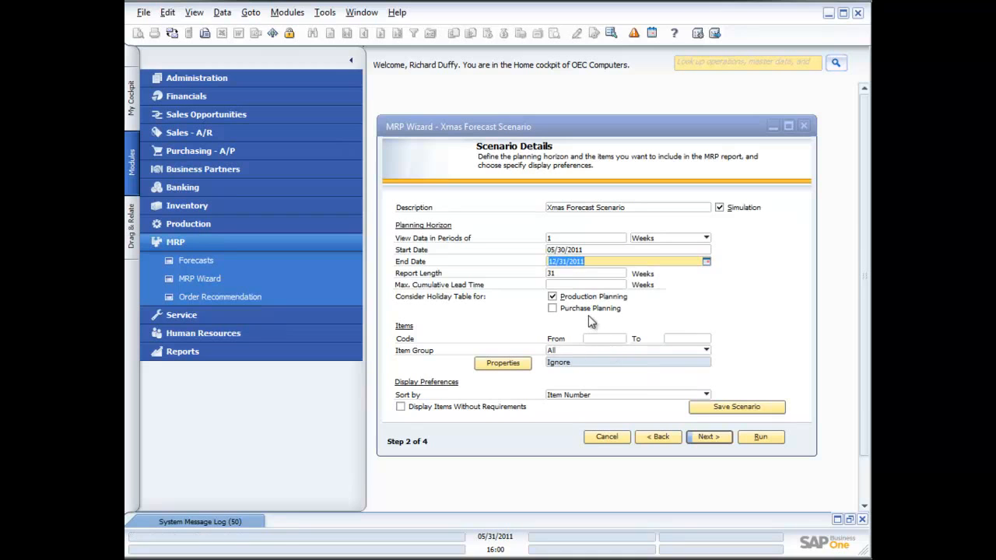
pyautogui.press('Tab')
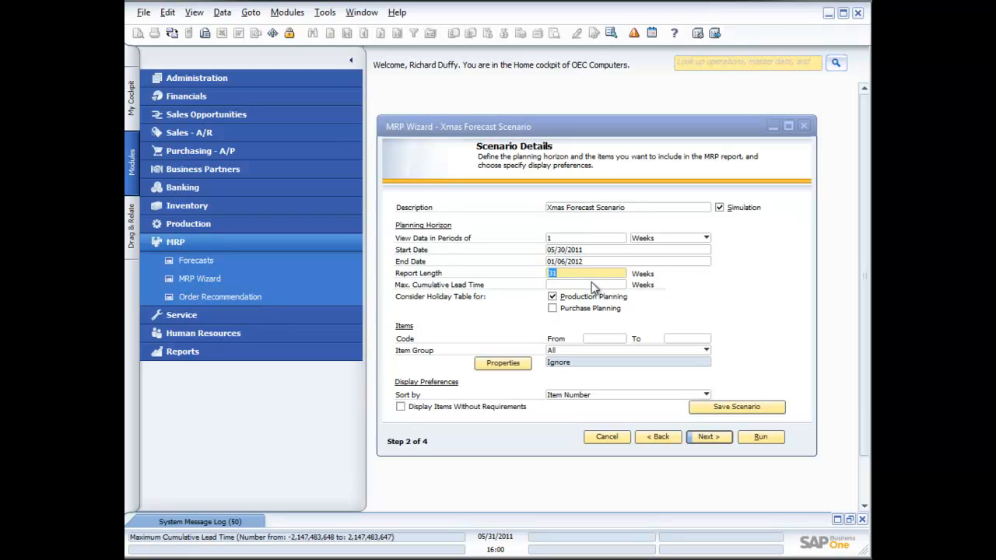
# Step: Save the Xmas Forecast Scenario, leaving the maximum cumulative lead time empty
pyautogui.click(591, 285)
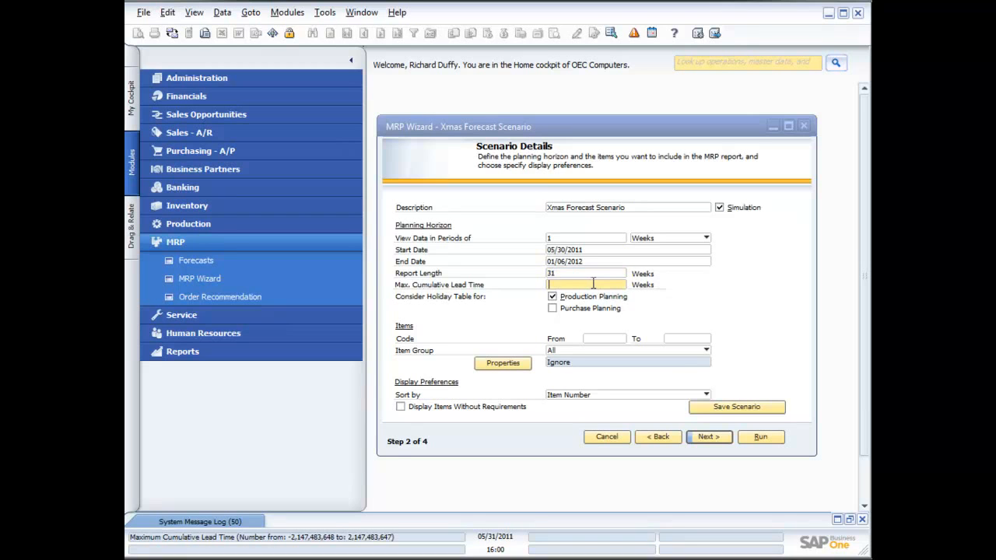
pyautogui.click(738, 408)
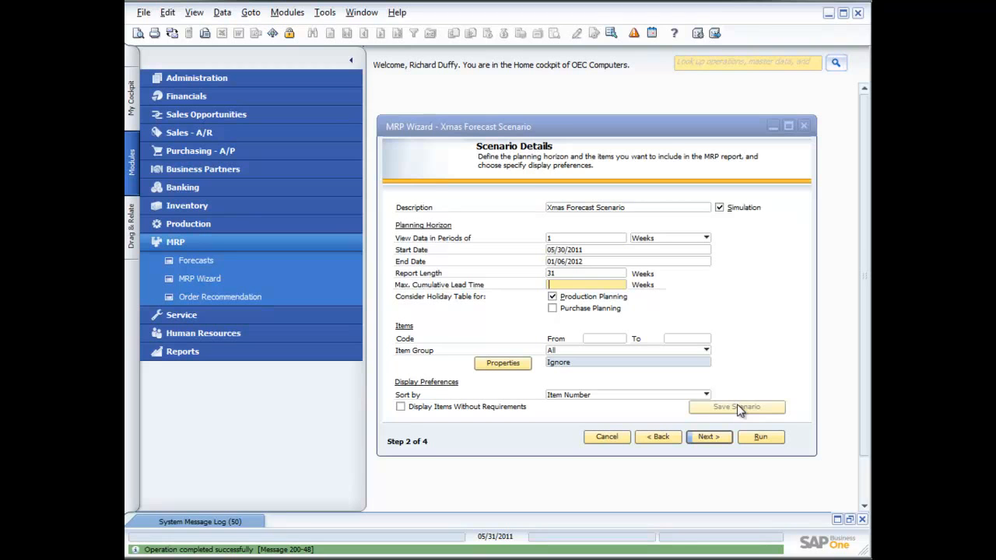
# Step: Continue to the scenario's data source settings and choose 4th Quarter Forecast as the forecast
pyautogui.click(709, 437)
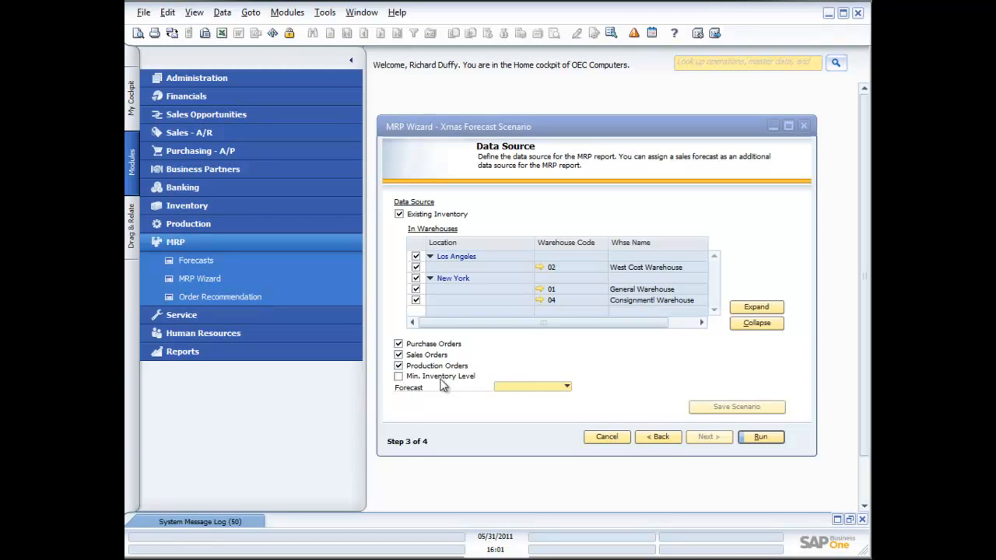
pyautogui.click(564, 386)
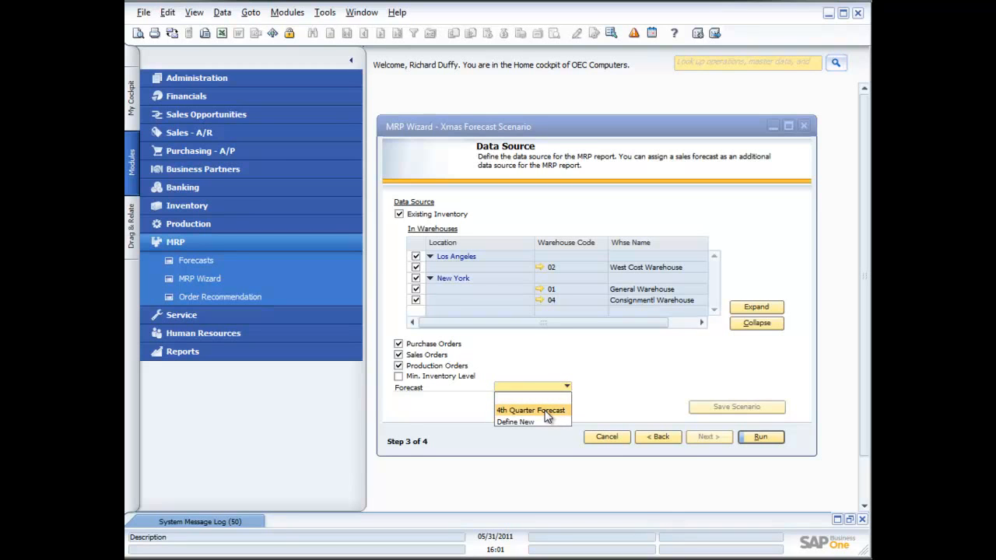
pyautogui.click(547, 411)
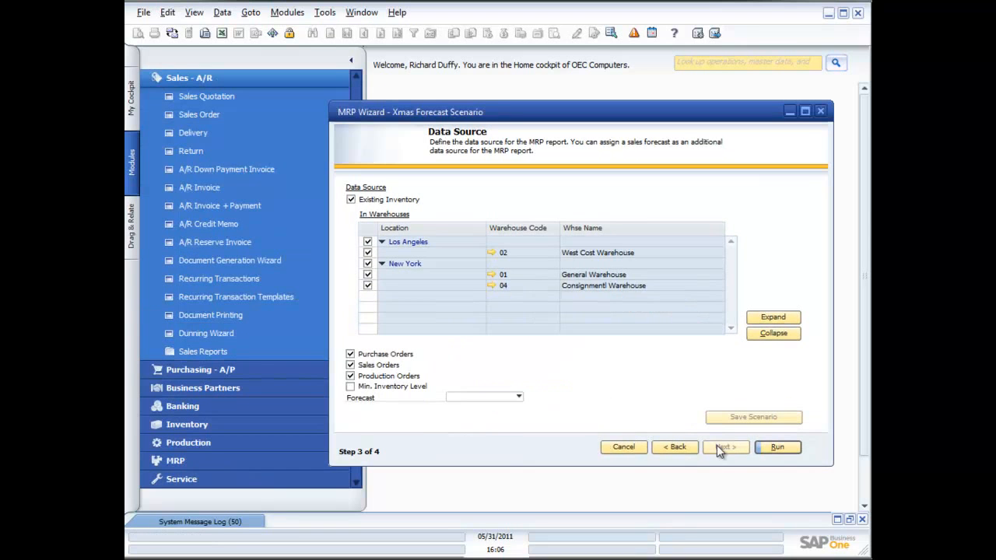
# Step: Run the MRP scenario and expand the results for item A00001
pyautogui.click(776, 446)
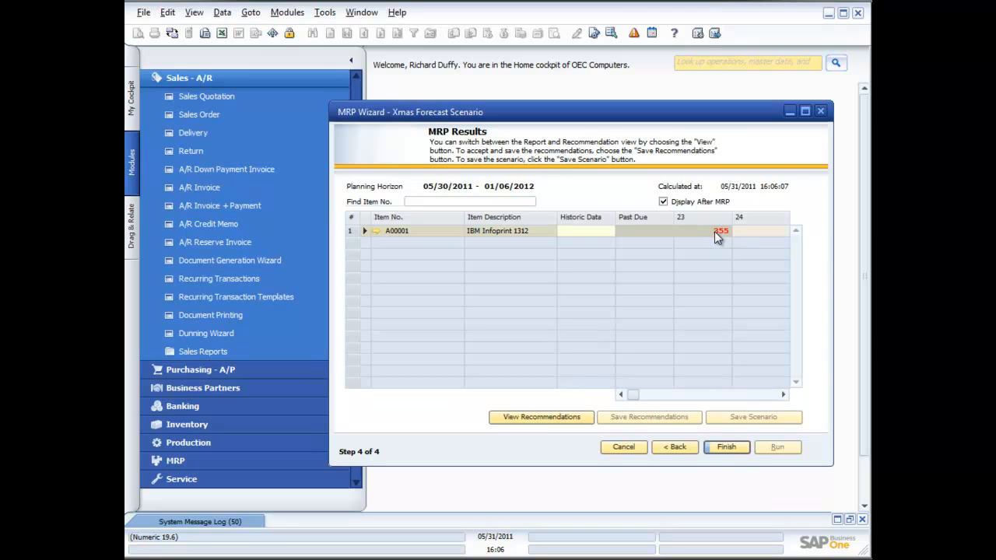
pyautogui.click(364, 230)
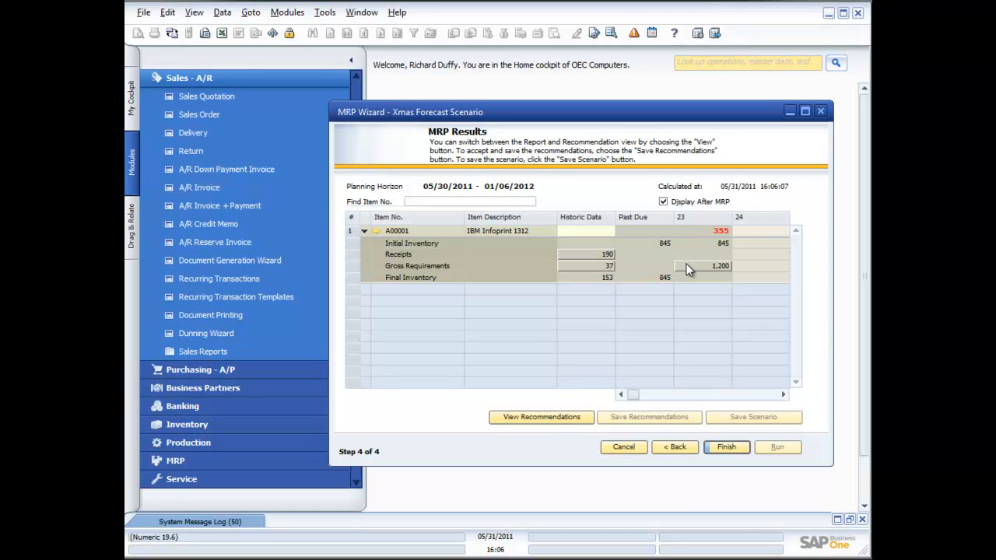
# Step: Review the order recommendations against the MRP results and finish the wizard
pyautogui.click(567, 419)
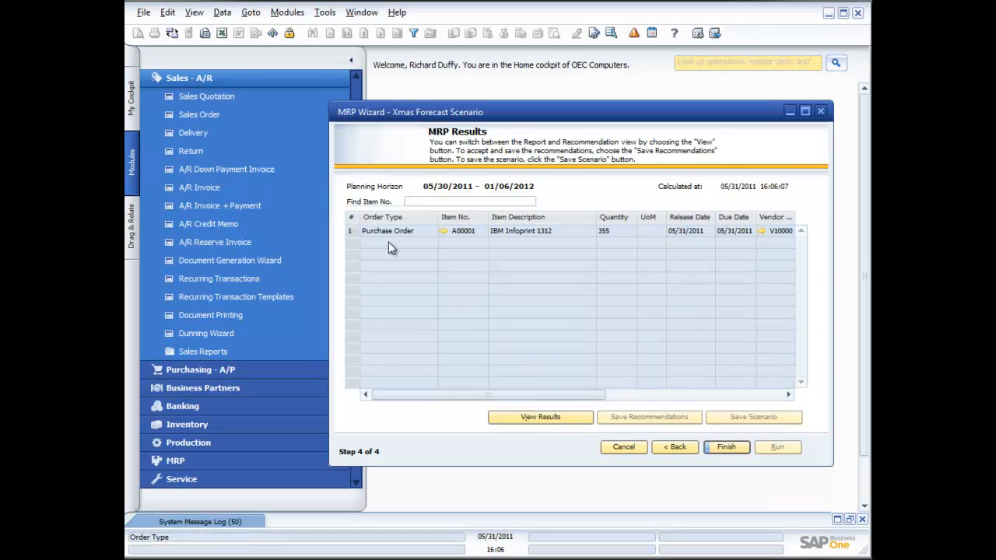
pyautogui.moveTo(563, 397); pyautogui.dragTo(541, 397)
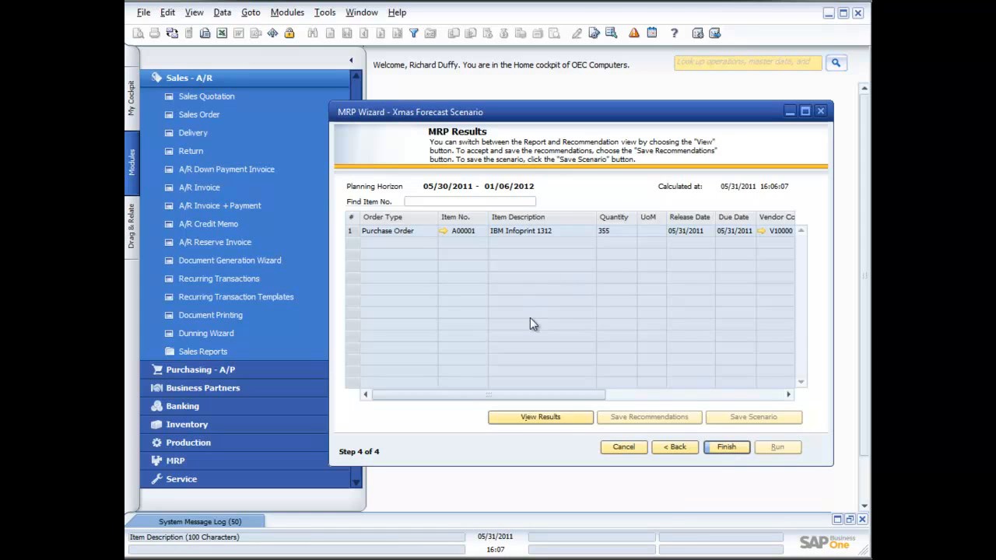
pyautogui.click(551, 420)
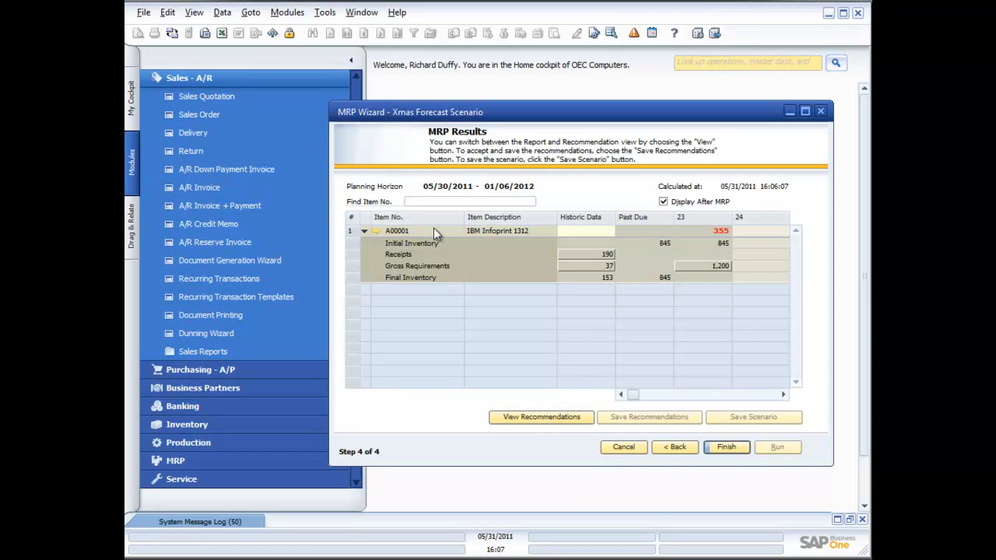
pyautogui.click(573, 420)
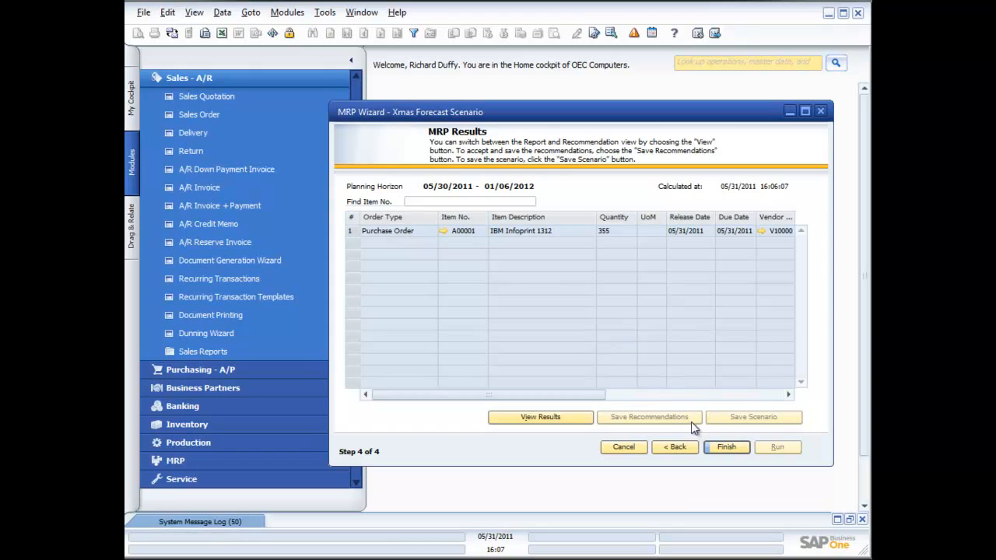
pyautogui.click(727, 448)
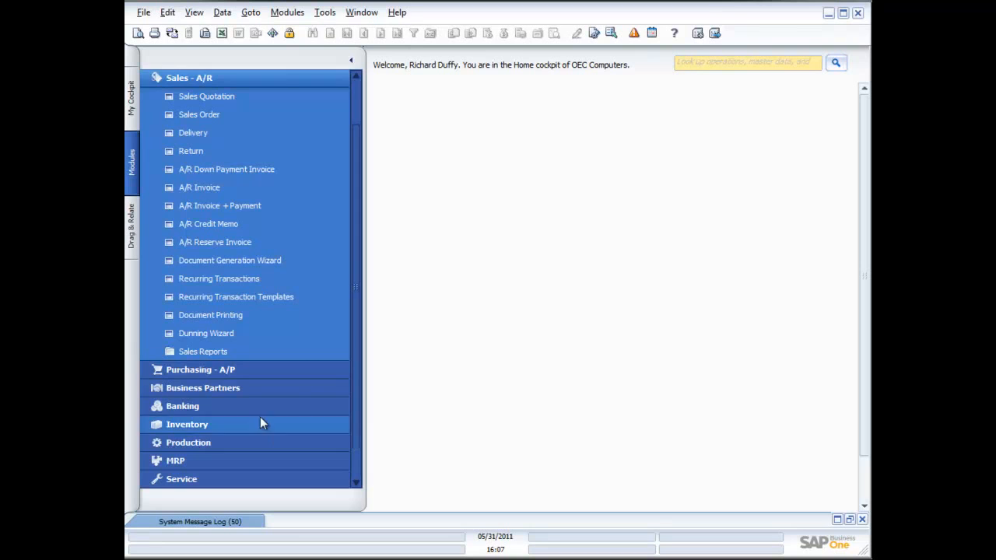
# Step: Restart the MRP Wizard and open the details of the existing Xmas Forecast Scenario
pyautogui.click(189, 77)
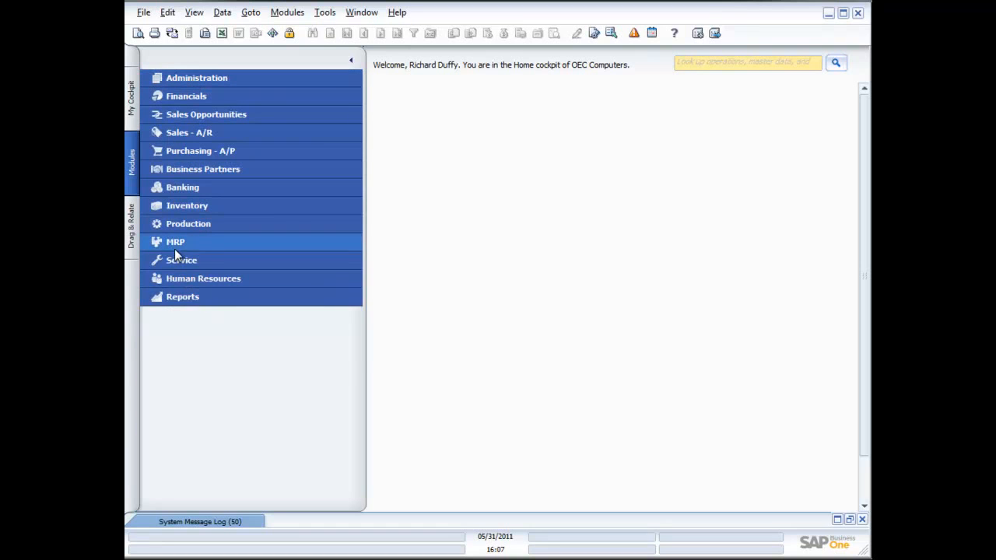
pyautogui.click(182, 245)
pyautogui.click(199, 279)
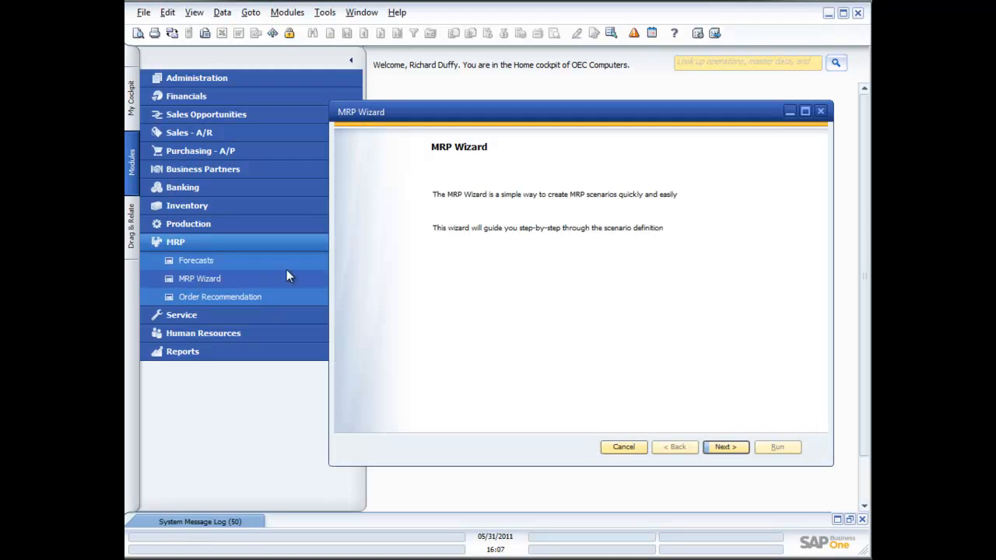
pyautogui.click(725, 446)
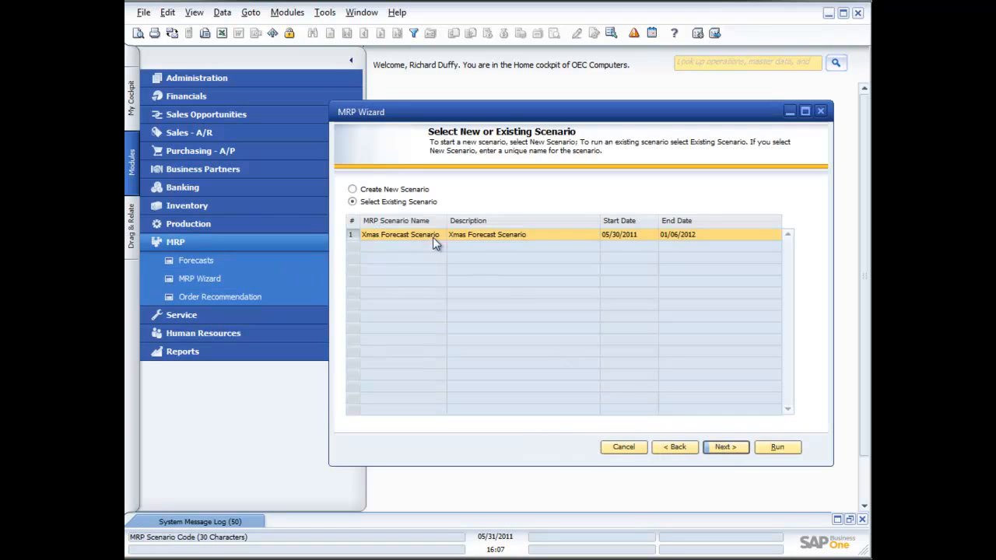
pyautogui.click(724, 448)
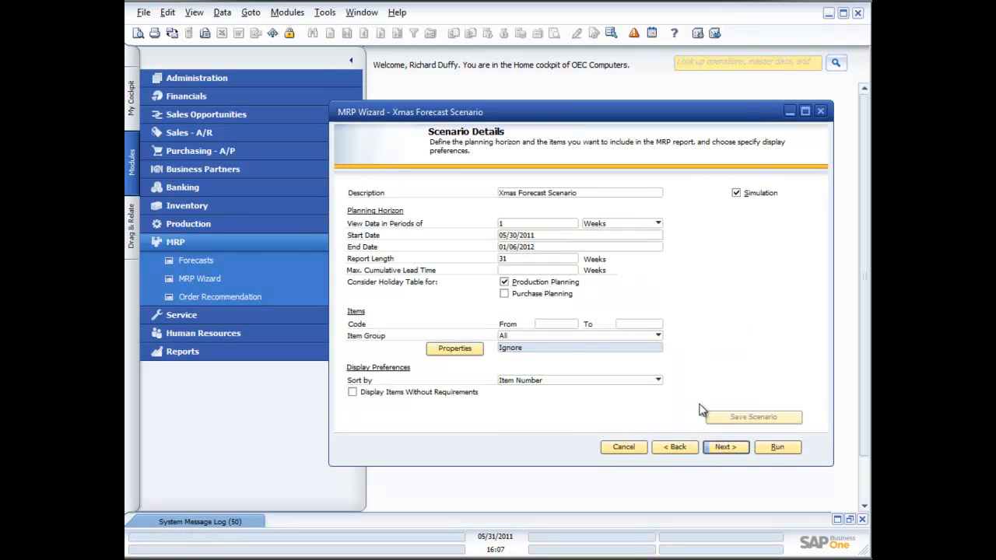
# Step: Turn off the simulation option for the Xmas Forecast Scenario and run it
pyautogui.click(738, 195)
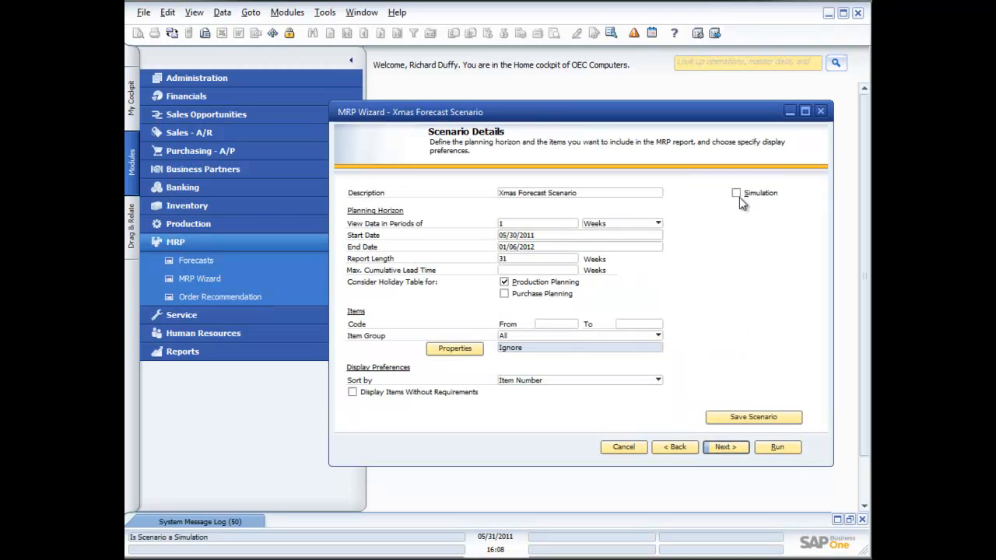
pyautogui.click(780, 451)
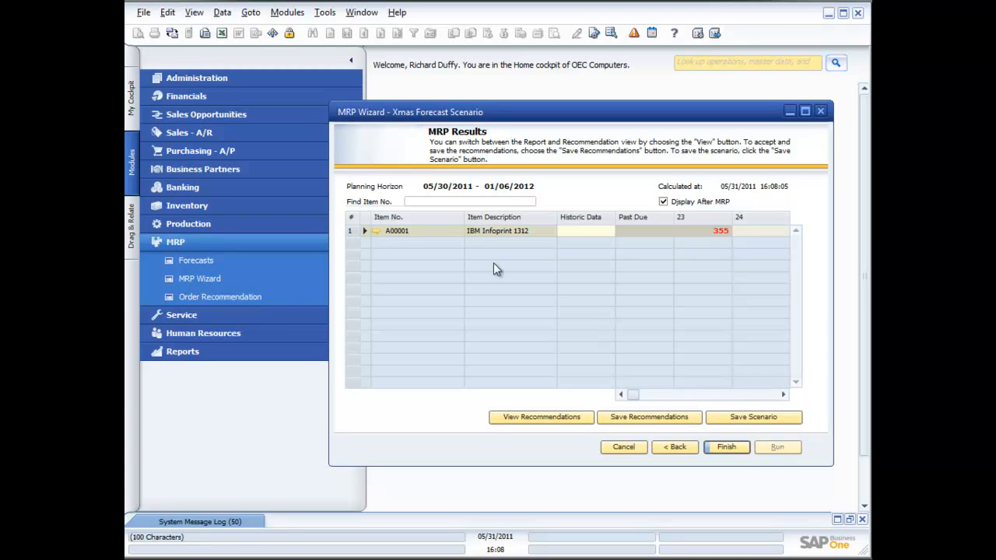
# Step: Expand the MRP results for item A00001 and save the recommendations
pyautogui.click(362, 231)
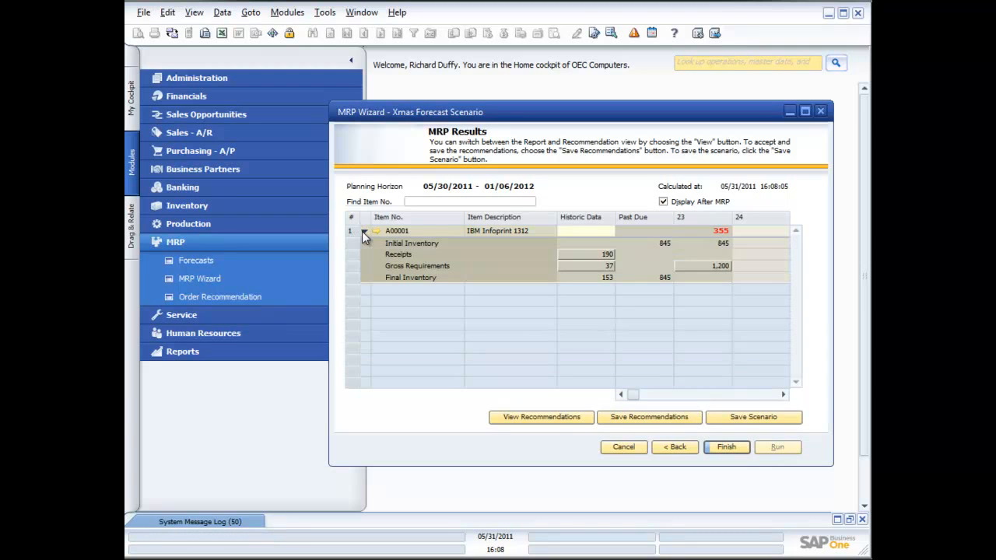
pyautogui.click(652, 423)
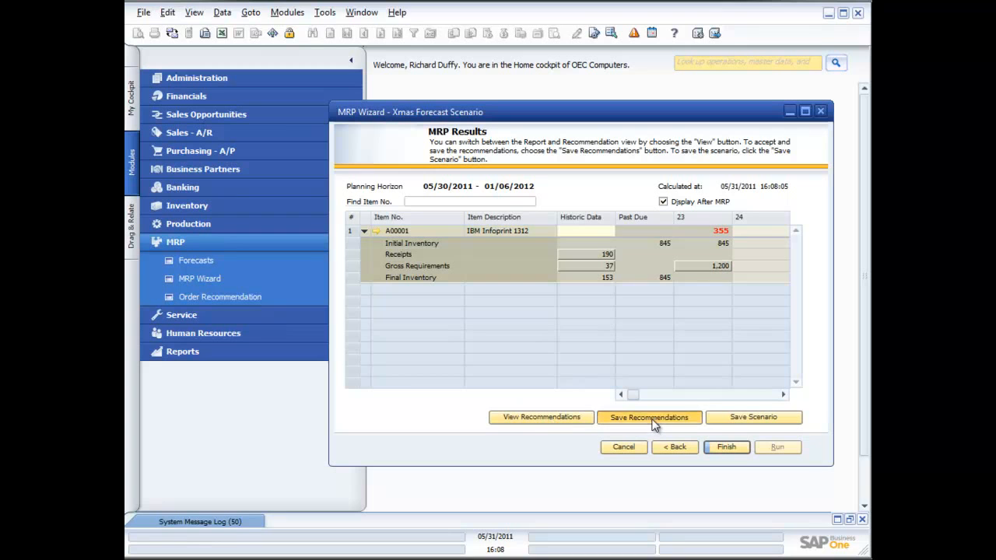
# Step: Finish the MRP Wizard and save the Xmas Forecast Scenario on exit
pyautogui.click(728, 448)
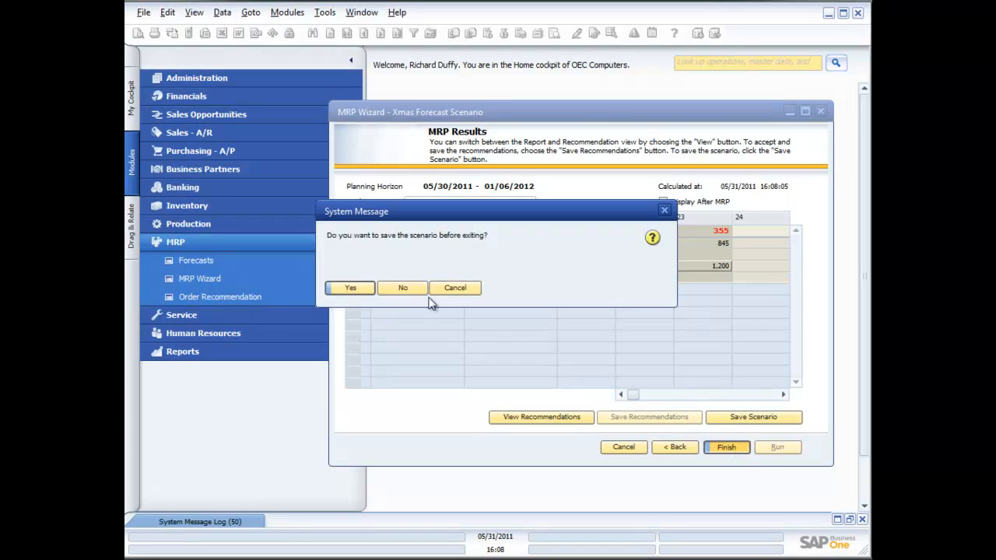
pyautogui.click(351, 288)
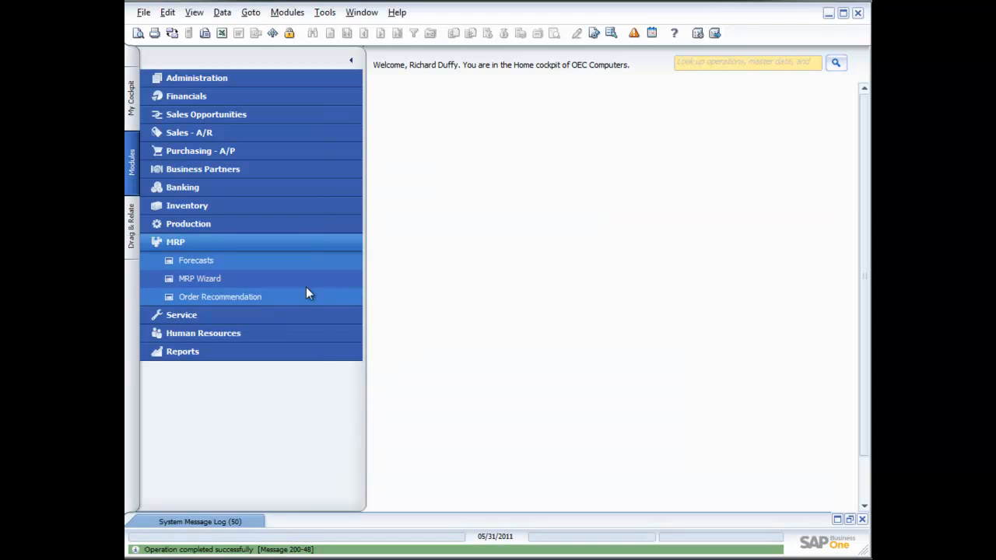
# Step: List the order recommendations for the Xmas Forecast Scenario, create the recommended purchase order for item A00001, and close the list
pyautogui.click(236, 297)
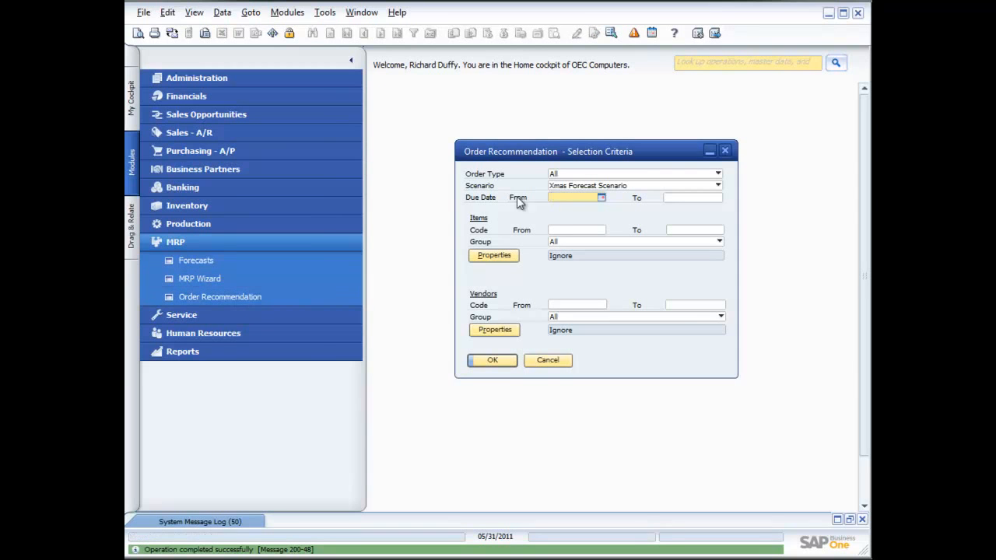
pyautogui.click(496, 361)
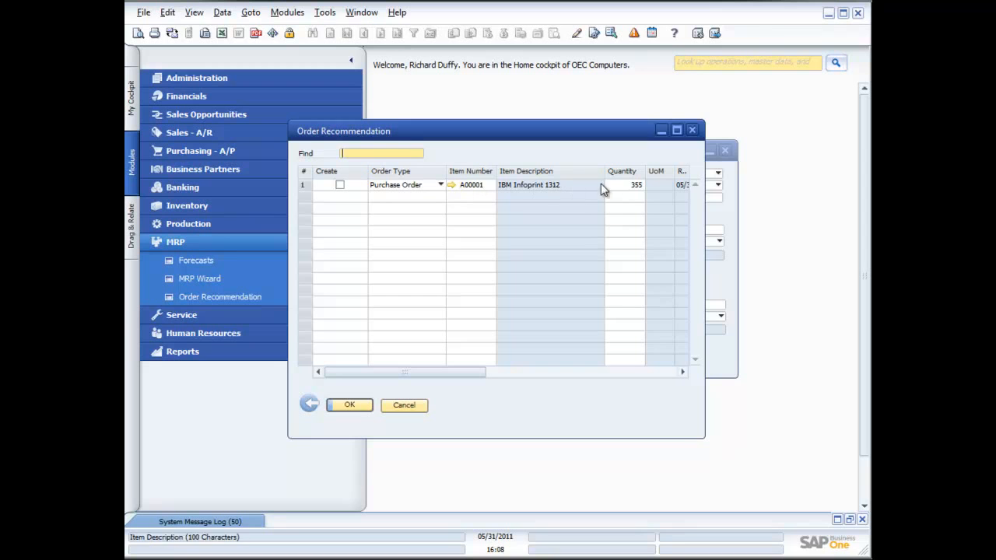
pyautogui.moveTo(698, 436); pyautogui.dragTo(814, 457)
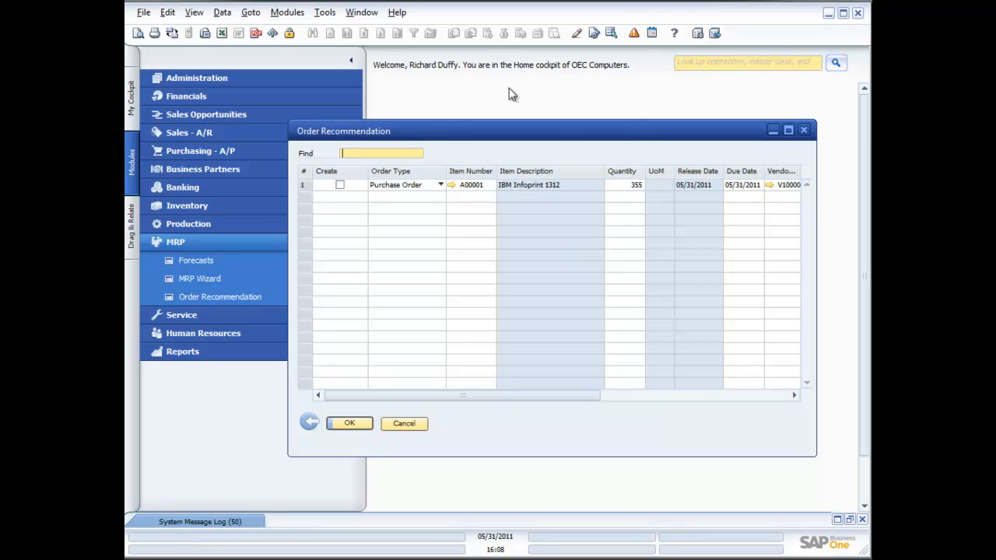
pyautogui.click(341, 185)
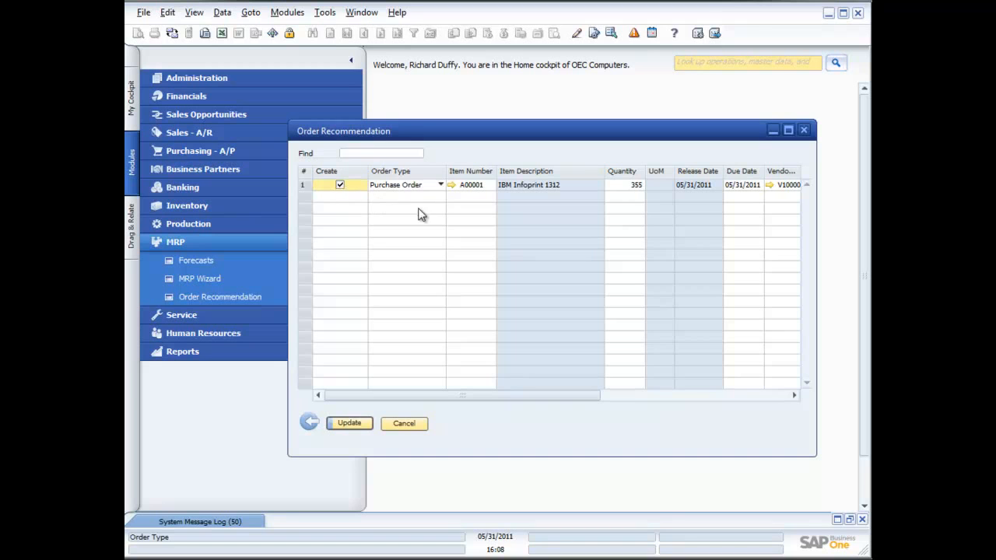
pyautogui.click(346, 423)
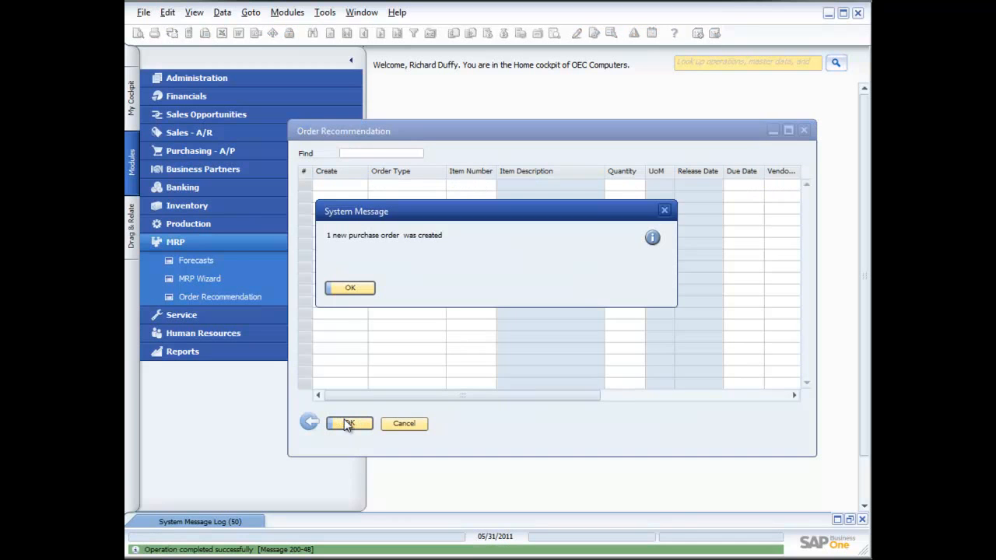
pyautogui.click(340, 290)
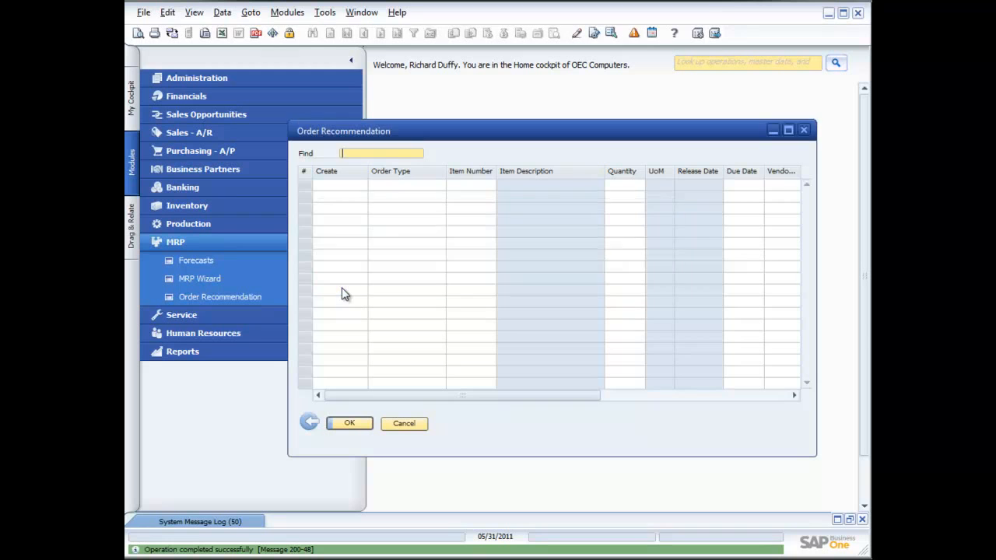
pyautogui.click(413, 427)
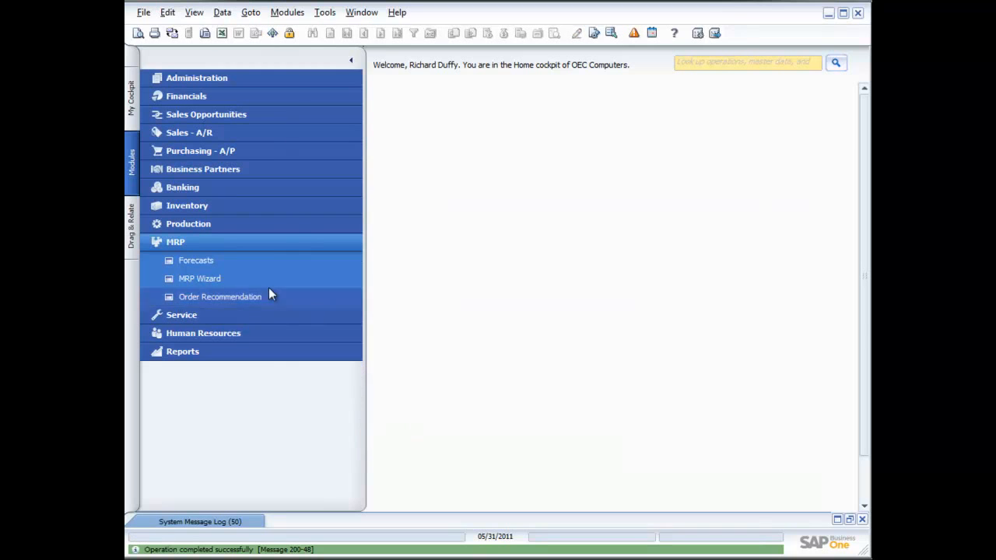
pyautogui.click(198, 244)
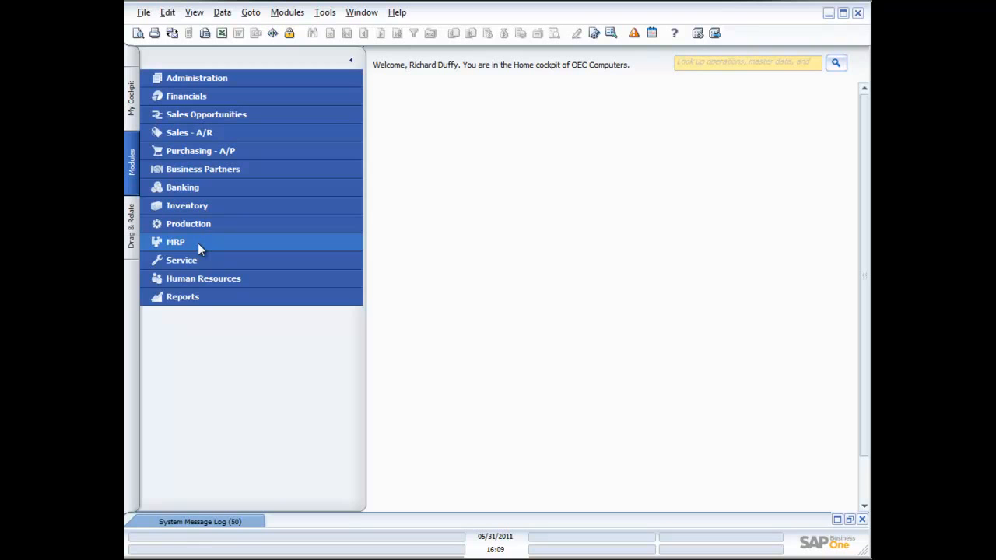
pyautogui.click(181, 244)
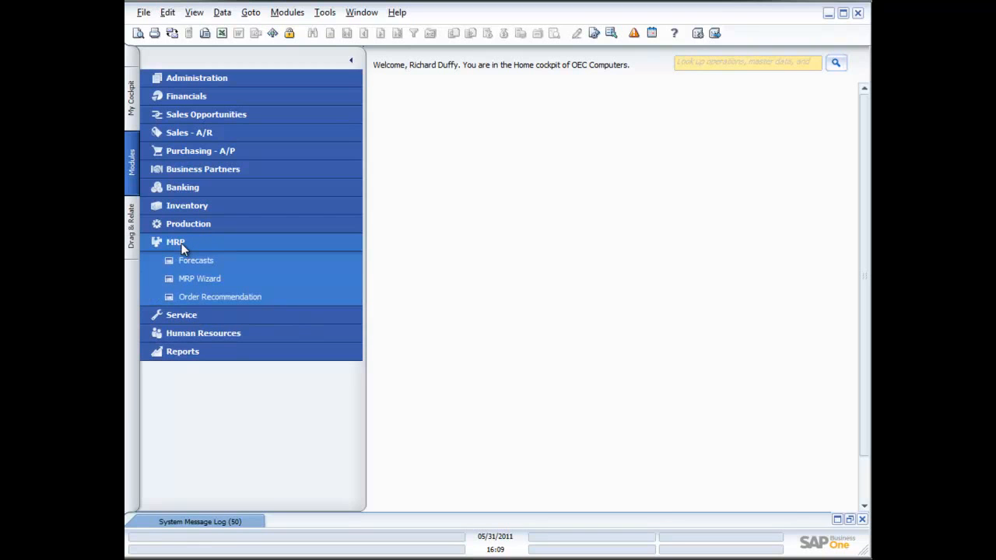